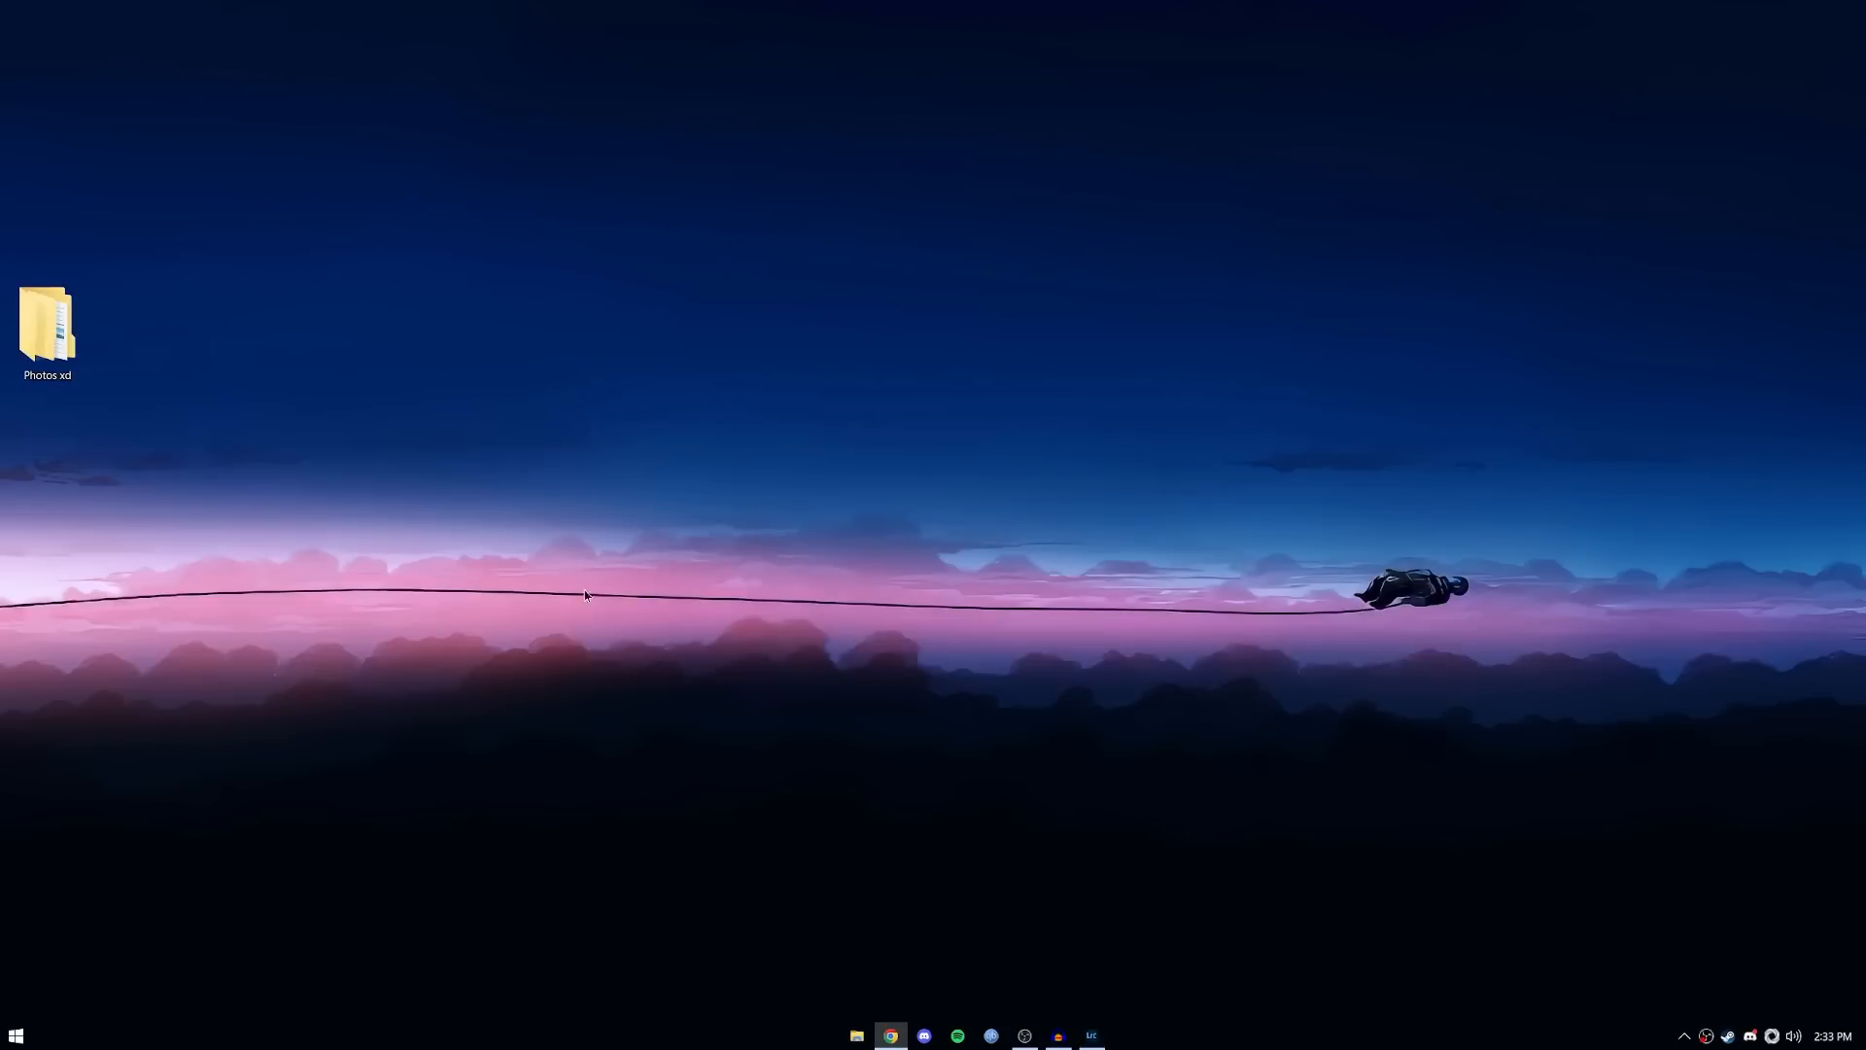
Step: Import all eight photos from the RAW folder inside Photos xd into the Lightroom catalog
{"action": "double_click", "coordinate": [69, 374]}
{"action": "double_click", "coordinate": [678, 306]}
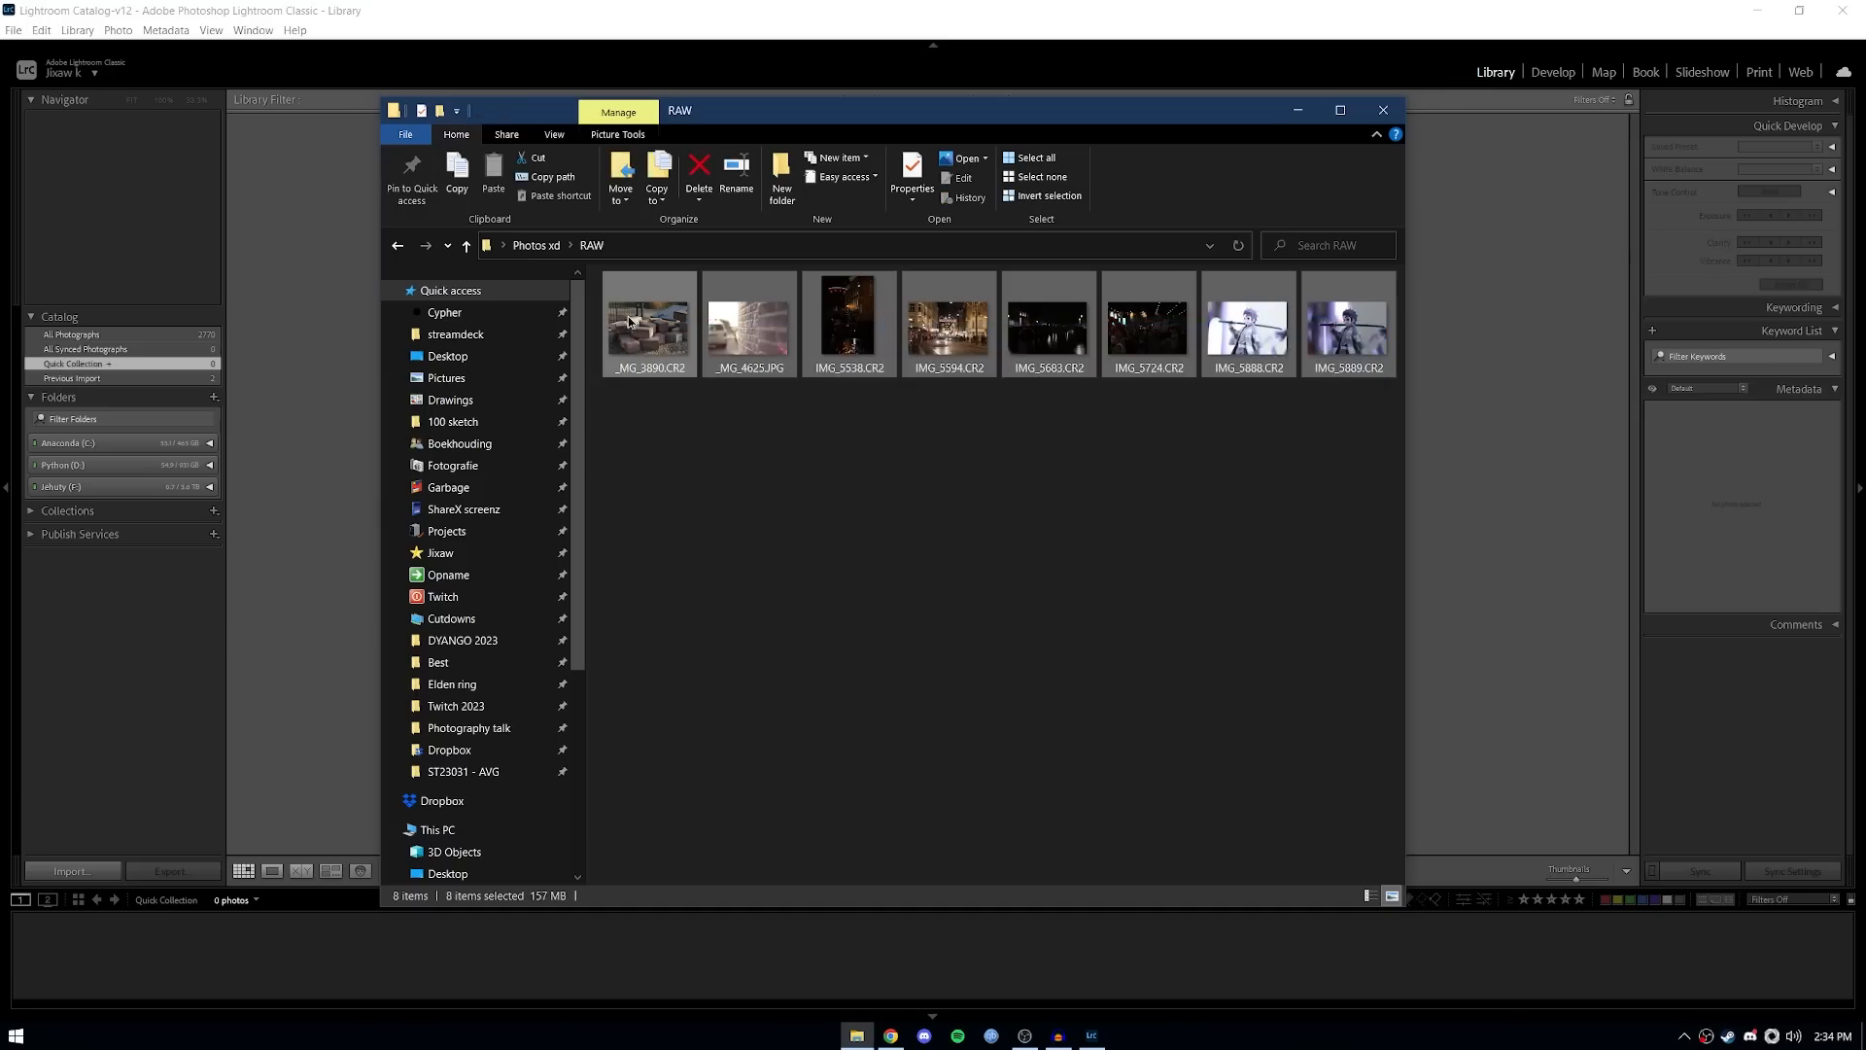
{"action": "left_click_drag", "start_coordinate": [332, 367], "coordinate": [332, 367]}
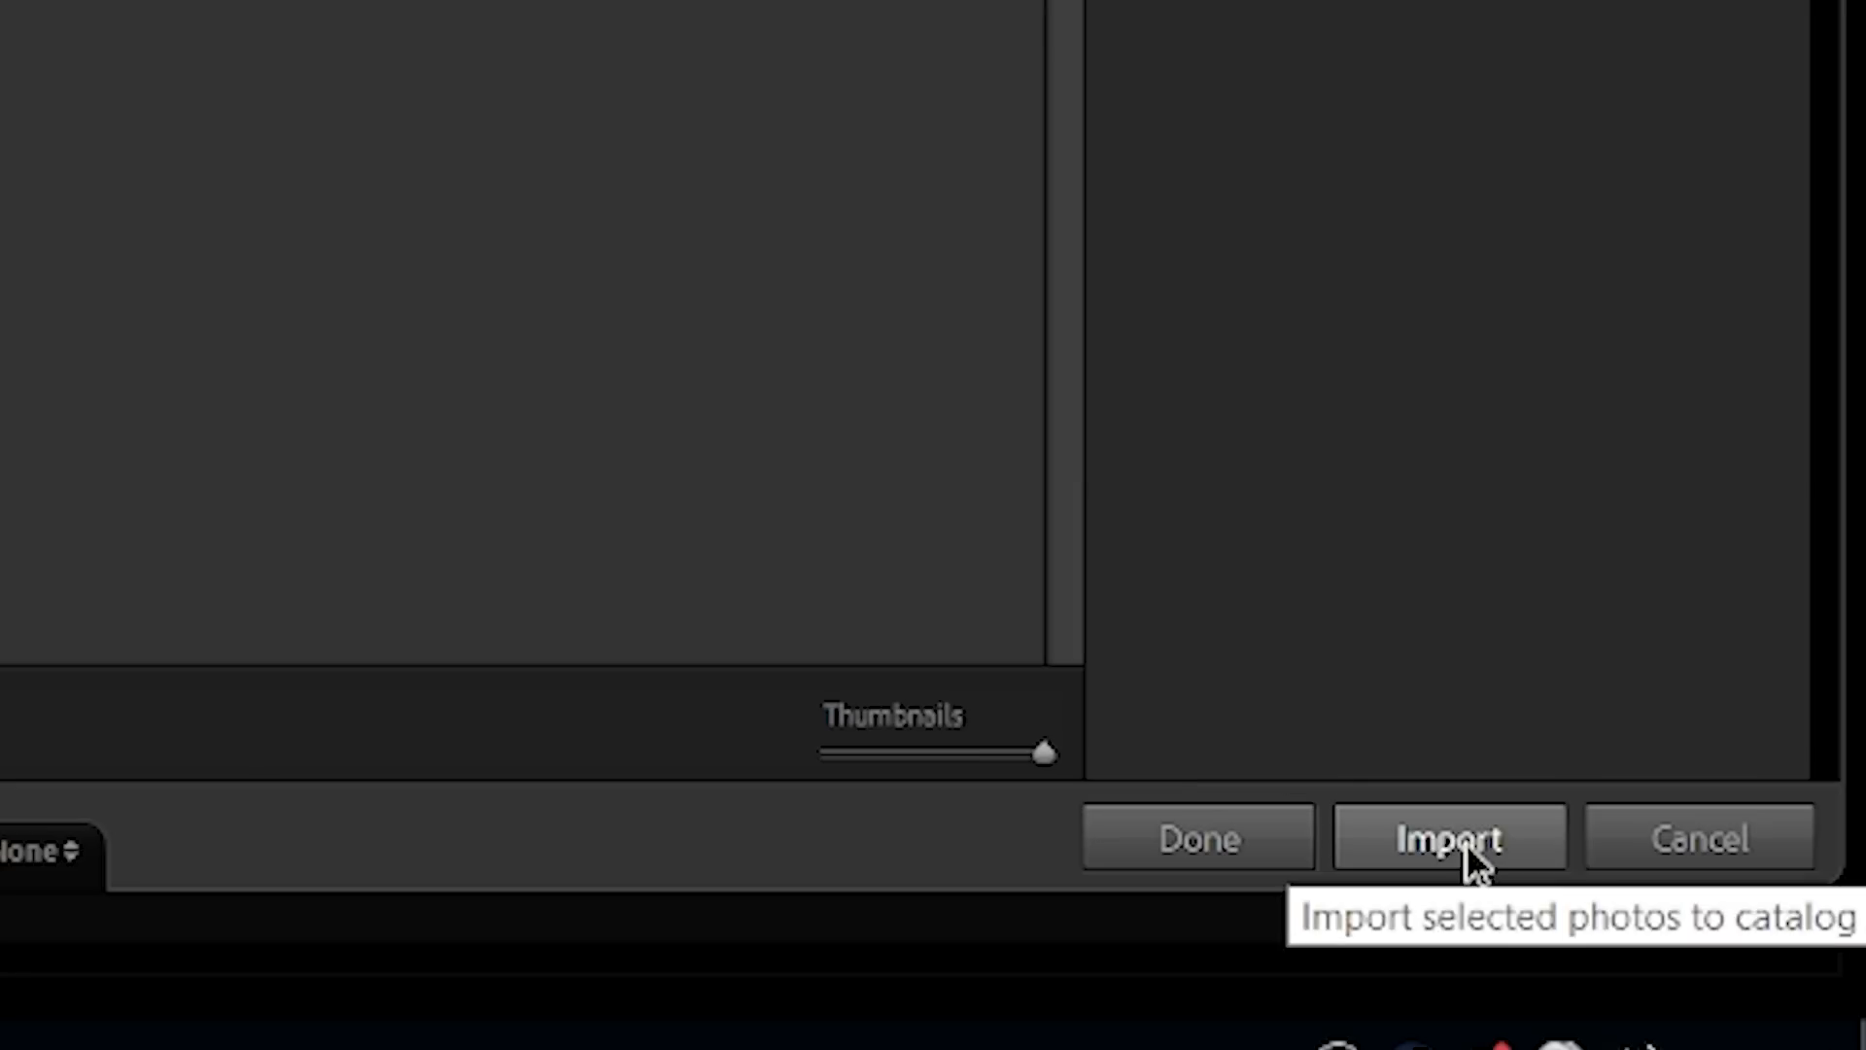
{"action": "left_click", "coordinate": [1466, 843]}
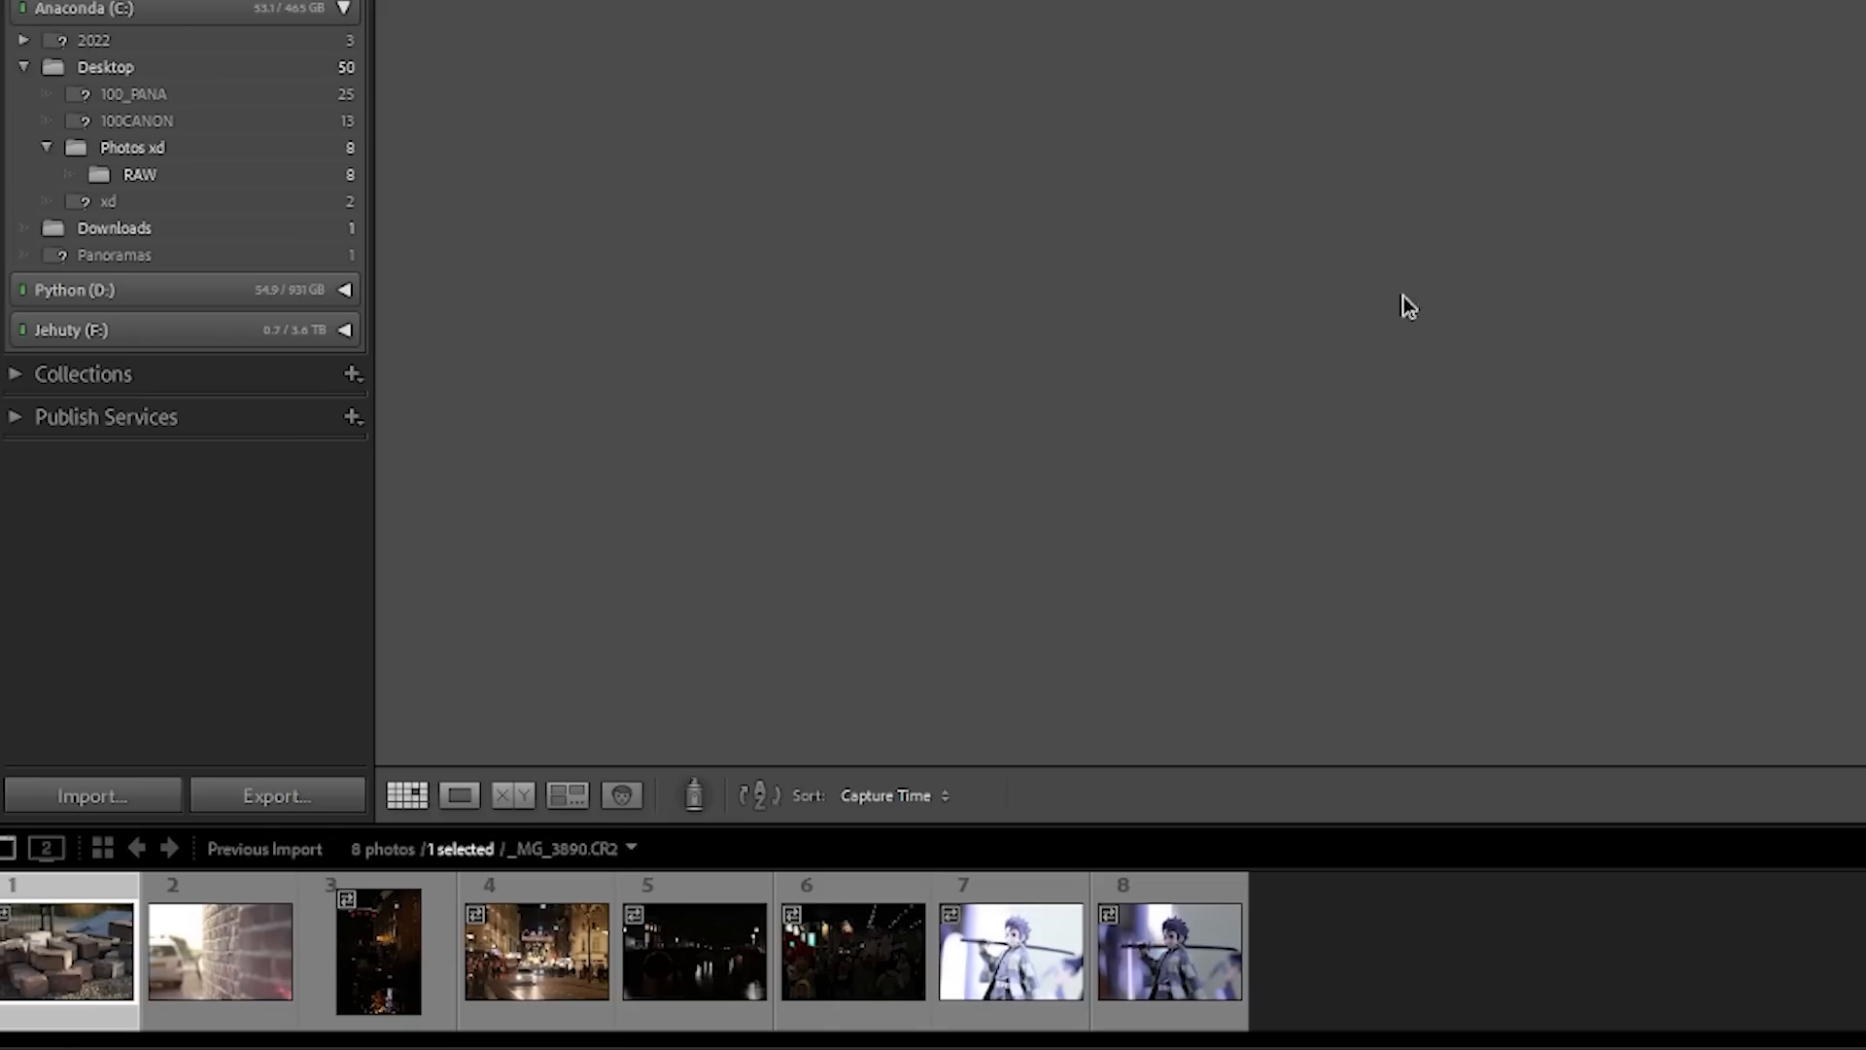
Step: Review the imported photos one at a time, rejecting _MG_4625.JPG and flagging the others as picks, and filter the filmstrip to flagged photos
{"action": "left_click", "coordinate": [460, 795]}
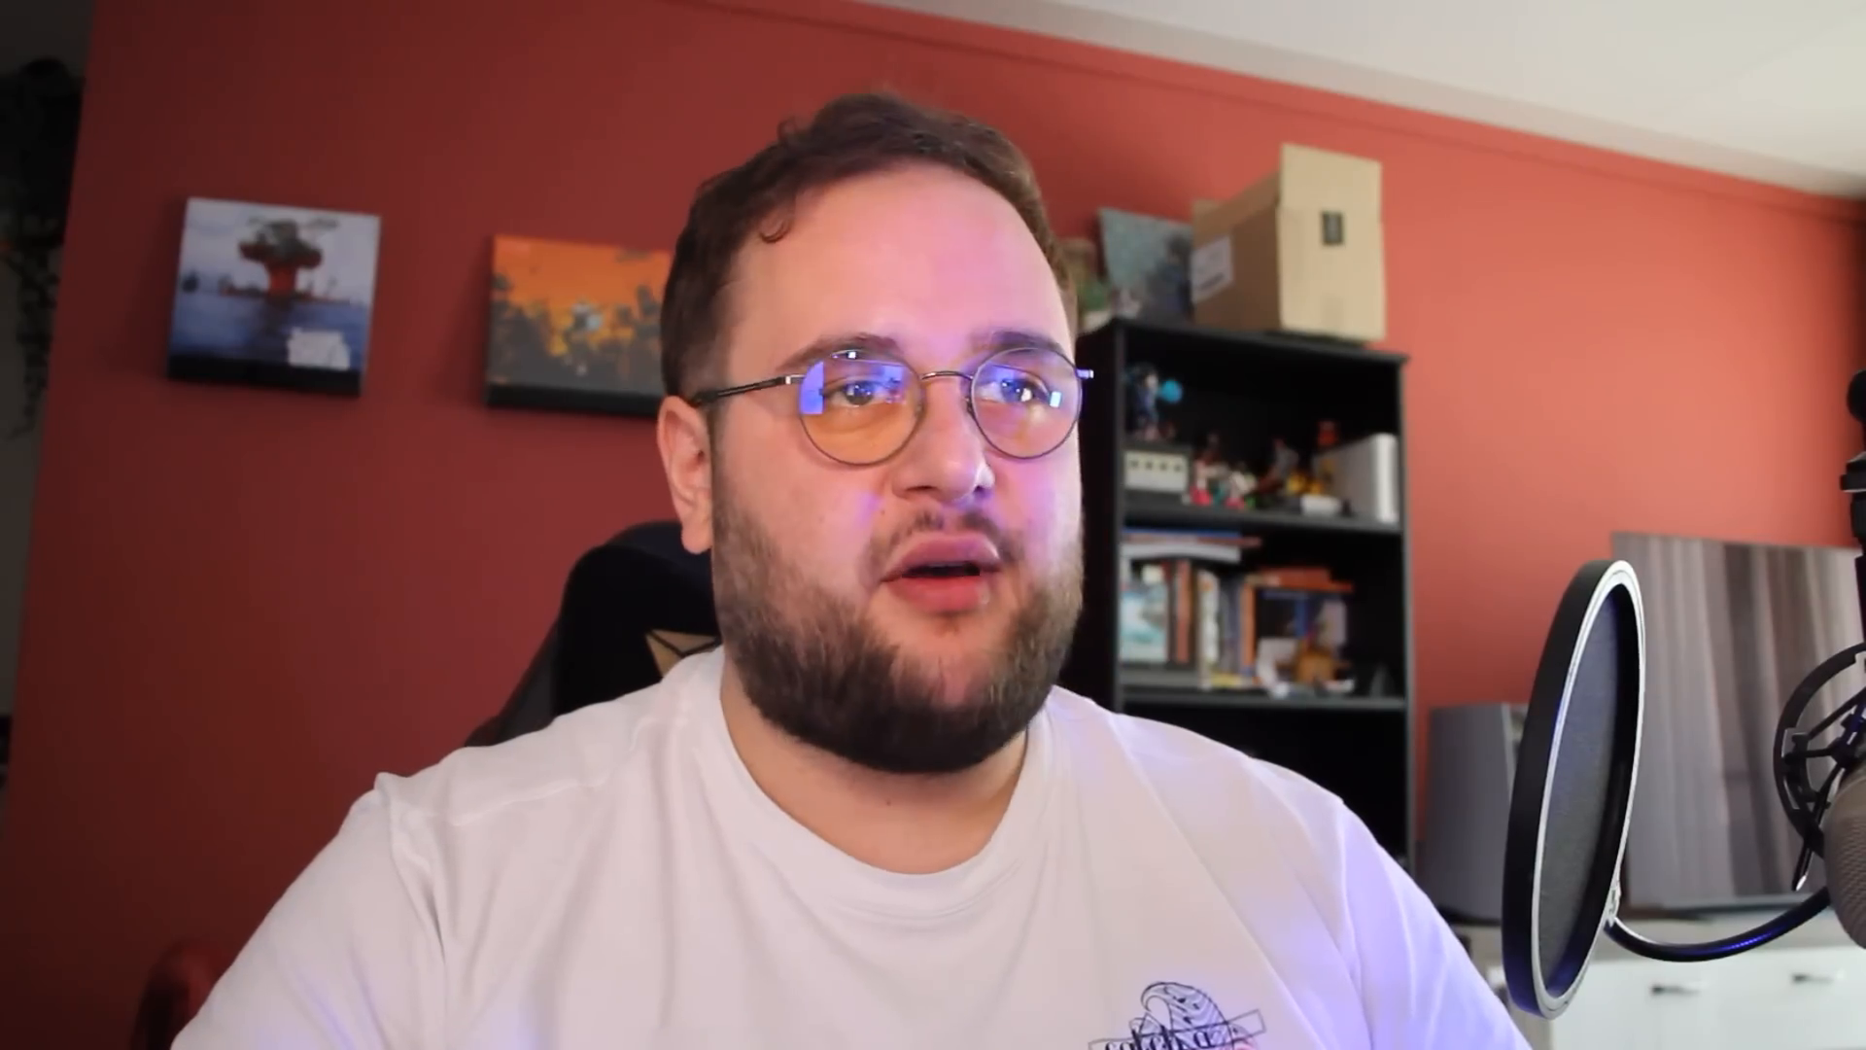
{"action": "key", "text": "x"}
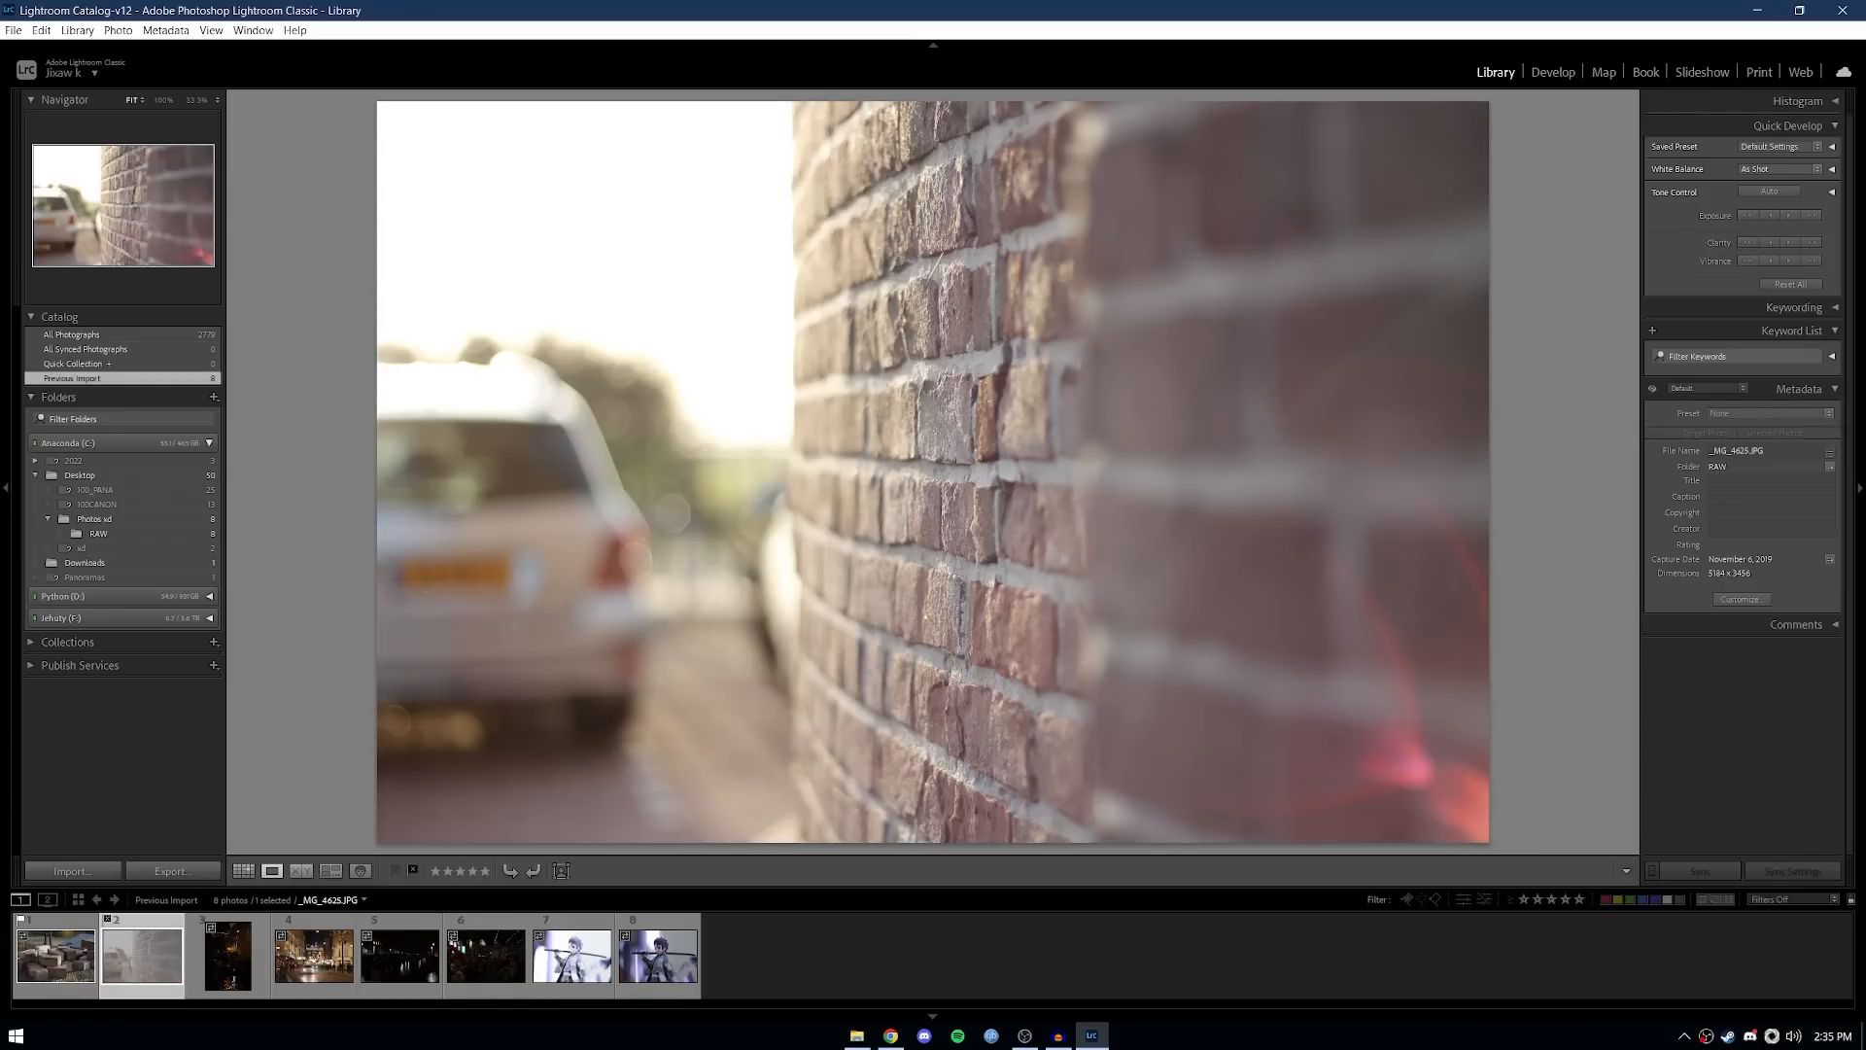
{"action": "key", "text": "p"}
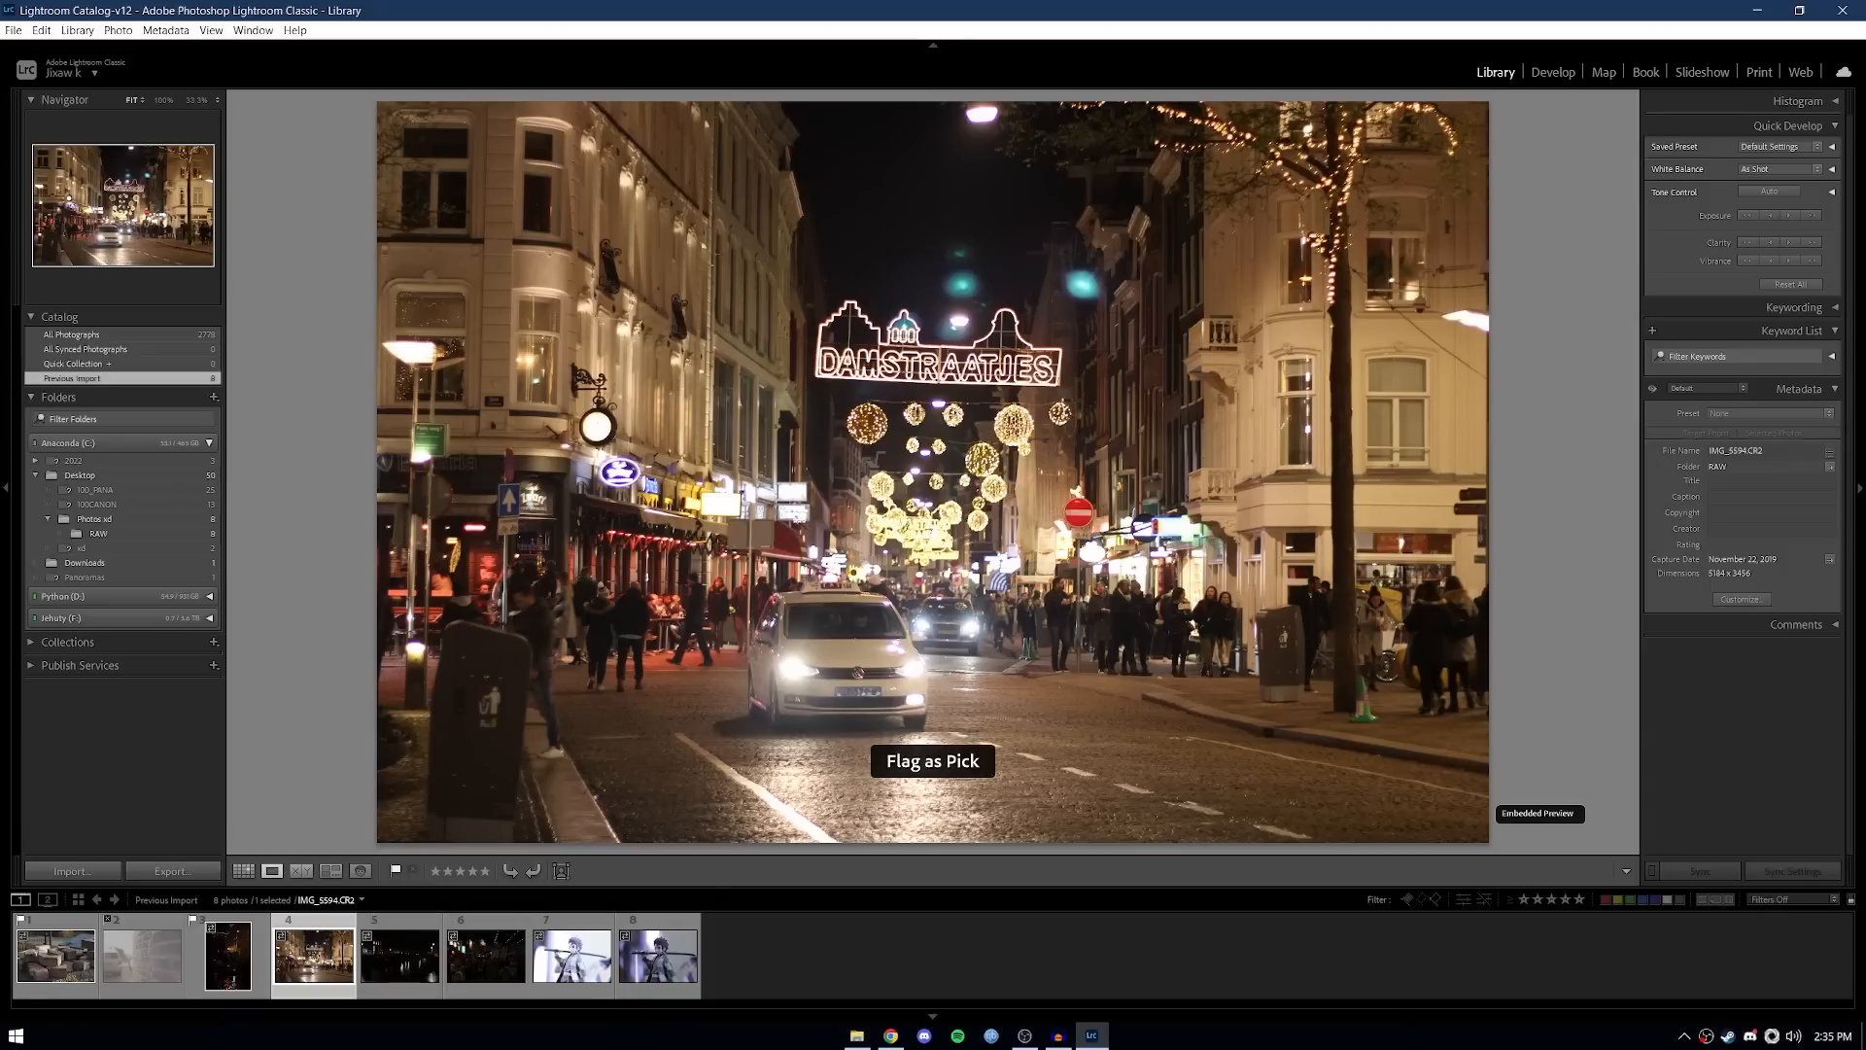
{"action": "key", "text": "Right"}
{"action": "key", "text": "Right"}
{"action": "key", "text": "Left"}
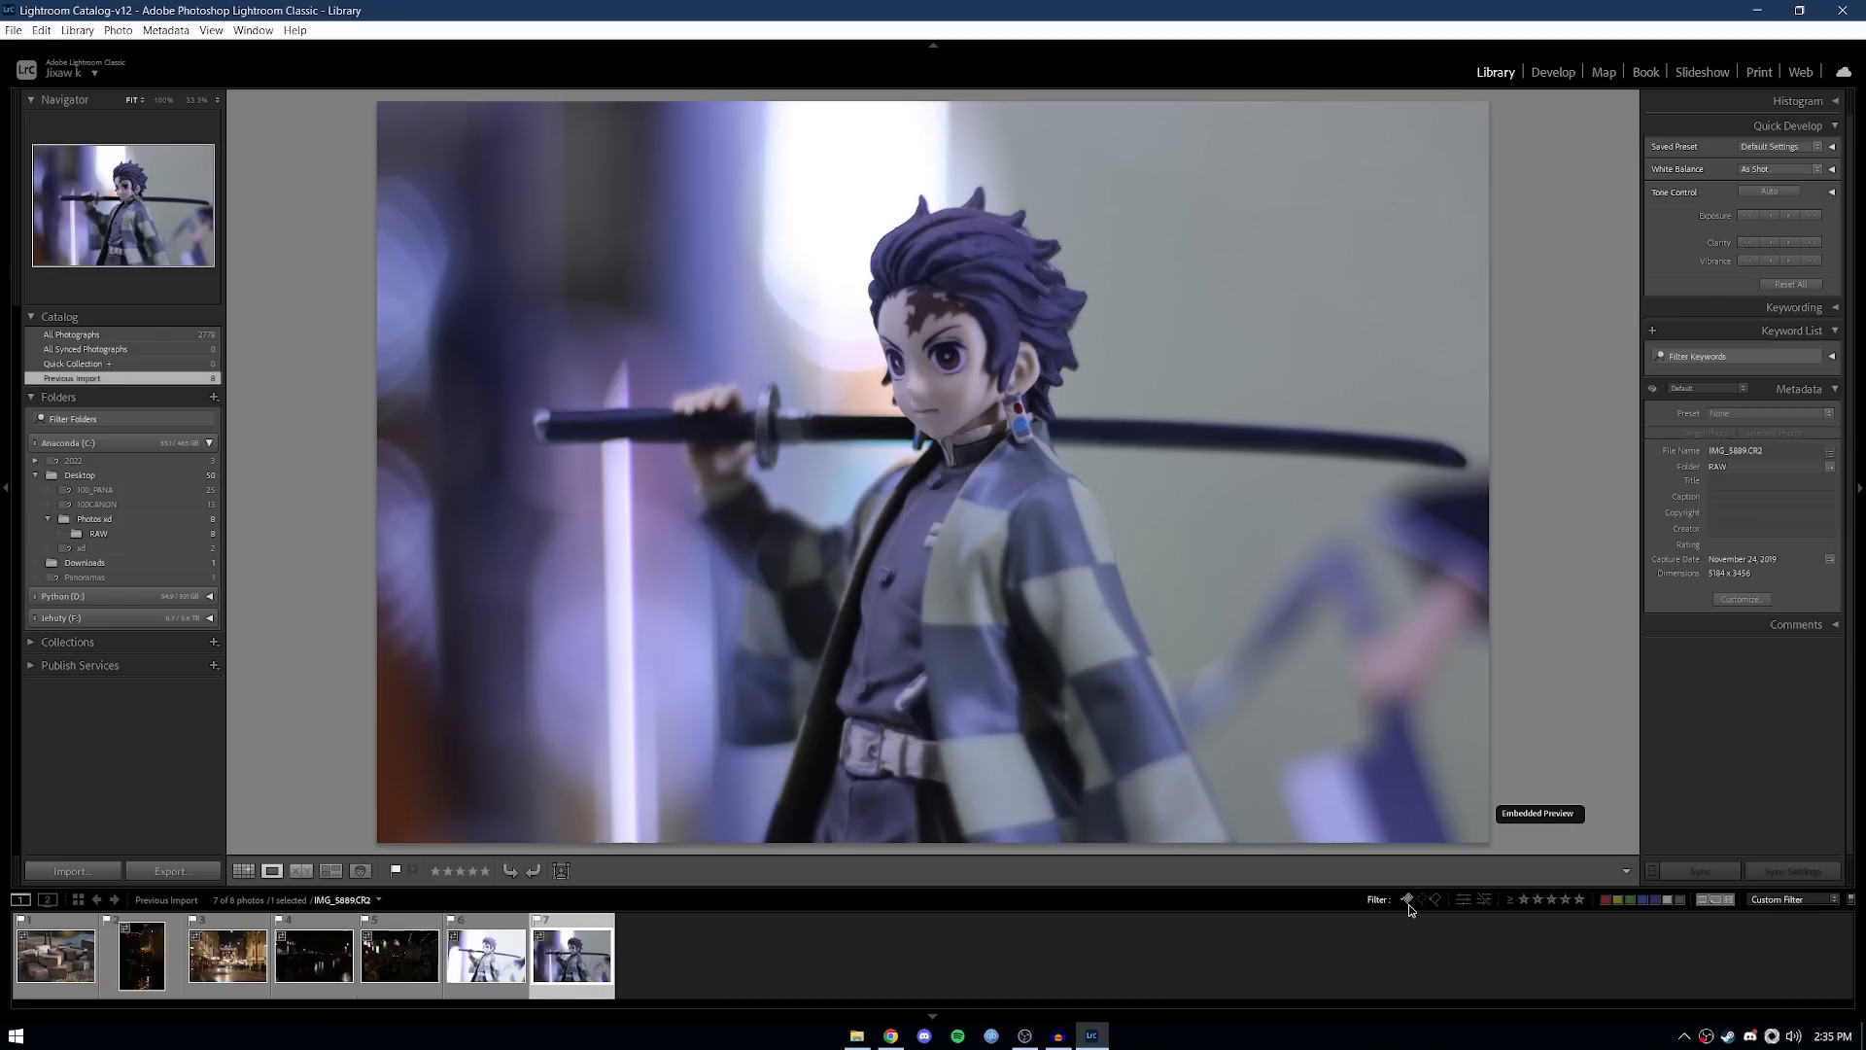
{"action": "left_click", "coordinate": [1162, 523]}
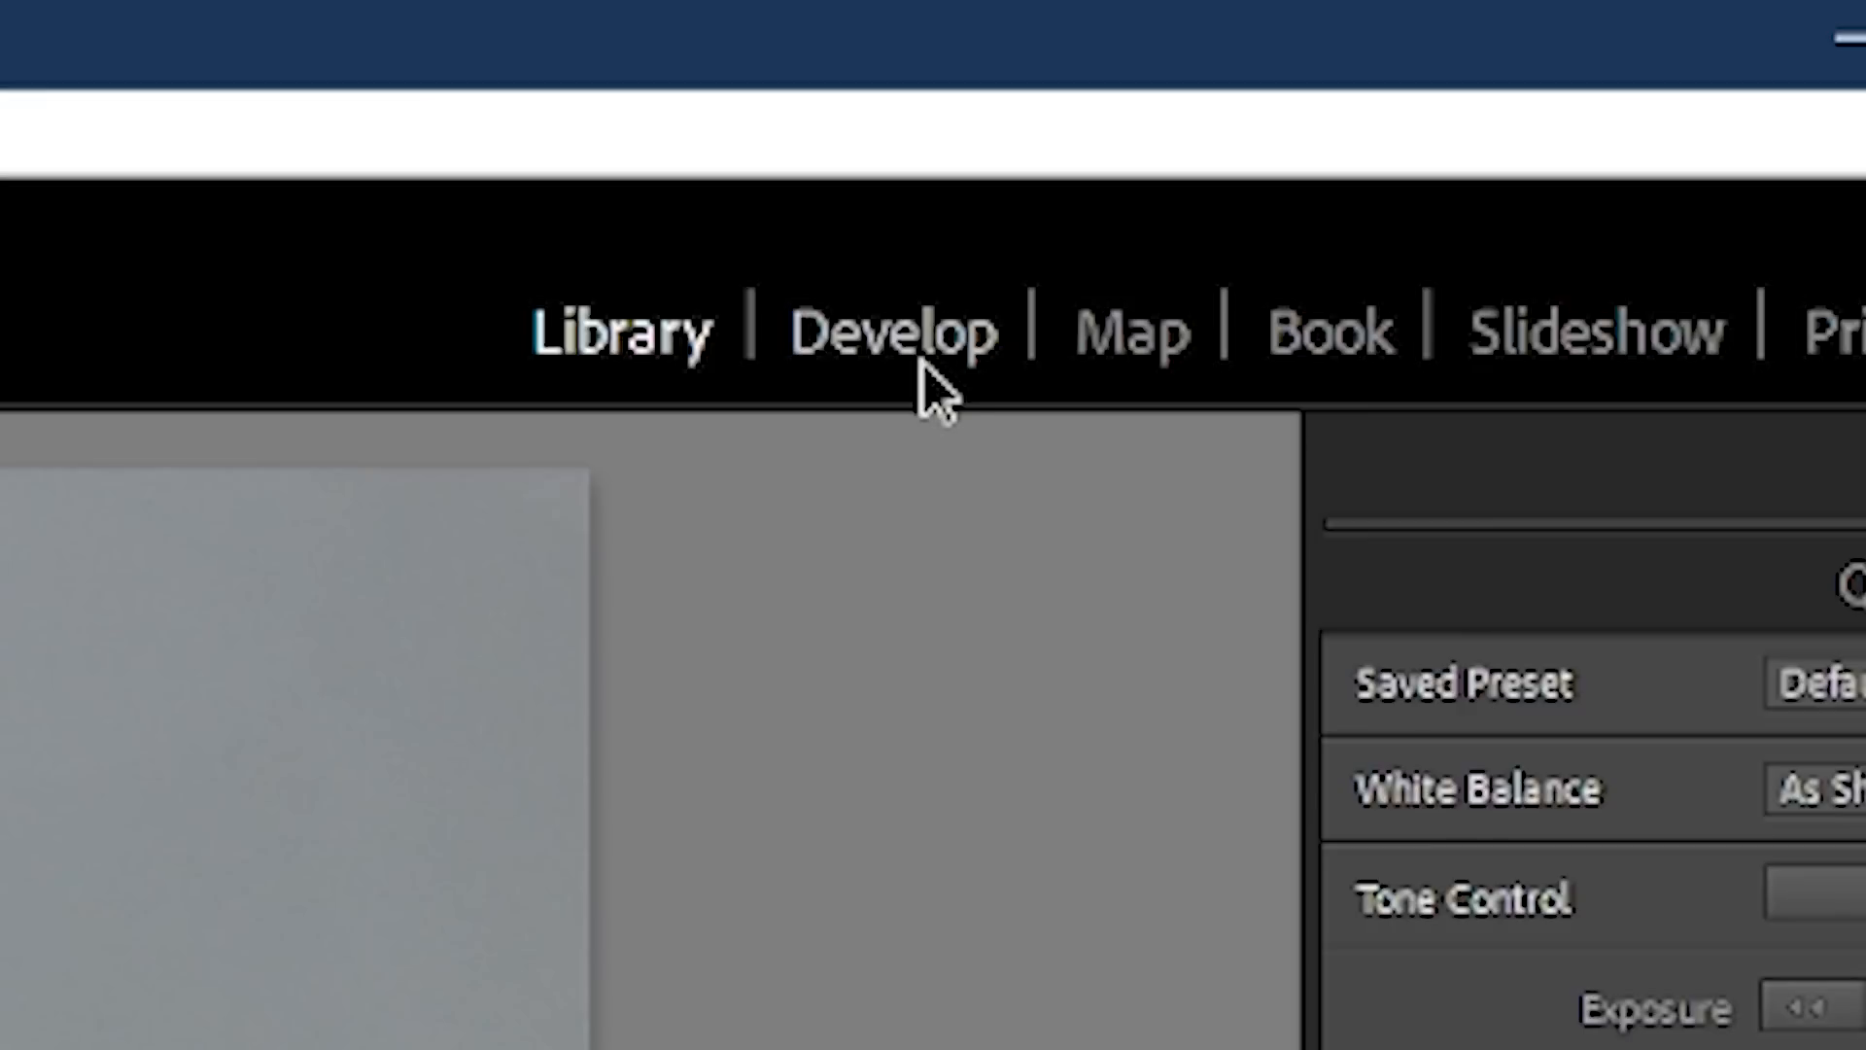
Step: Switch to the Develop module with the brick photo _MG_3890.CR2 and collapse the expanded adjustment sections
{"action": "left_click", "coordinate": [923, 364]}
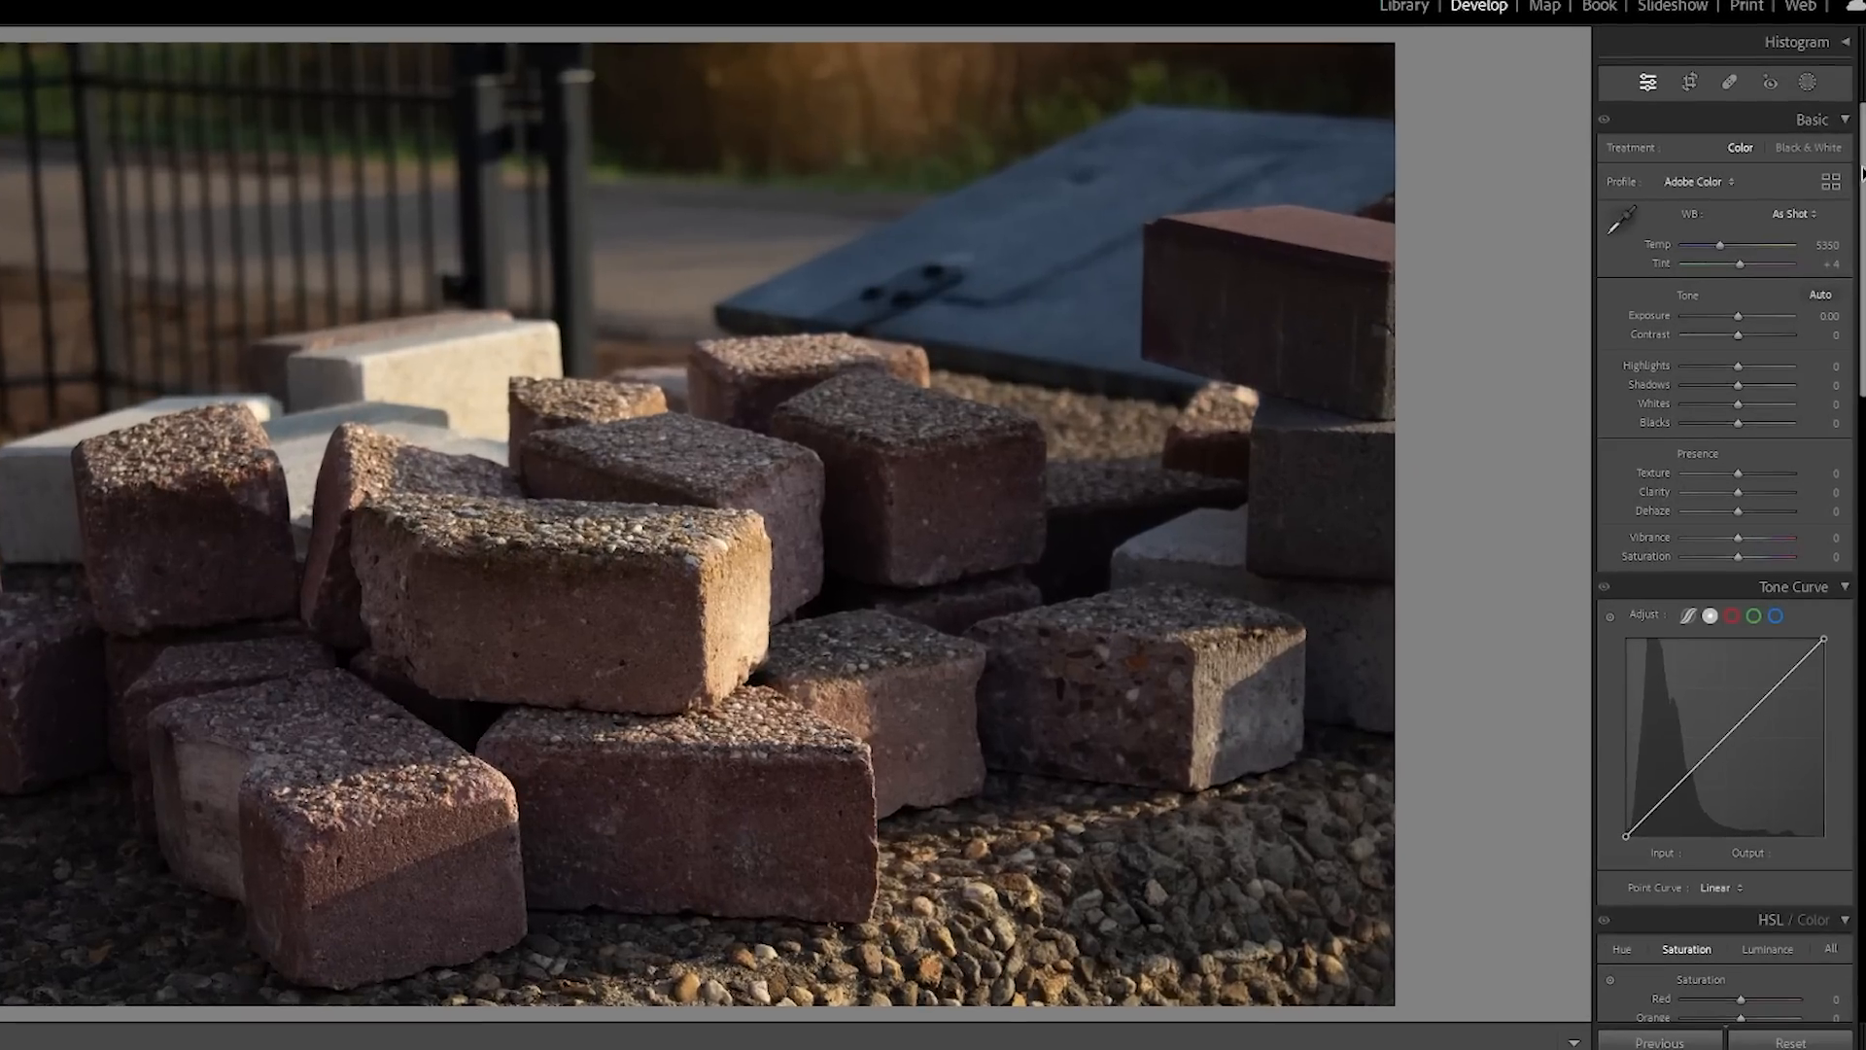
{"action": "left_click_drag", "start_coordinate": [1848, 199], "coordinate": [1856, 719]}
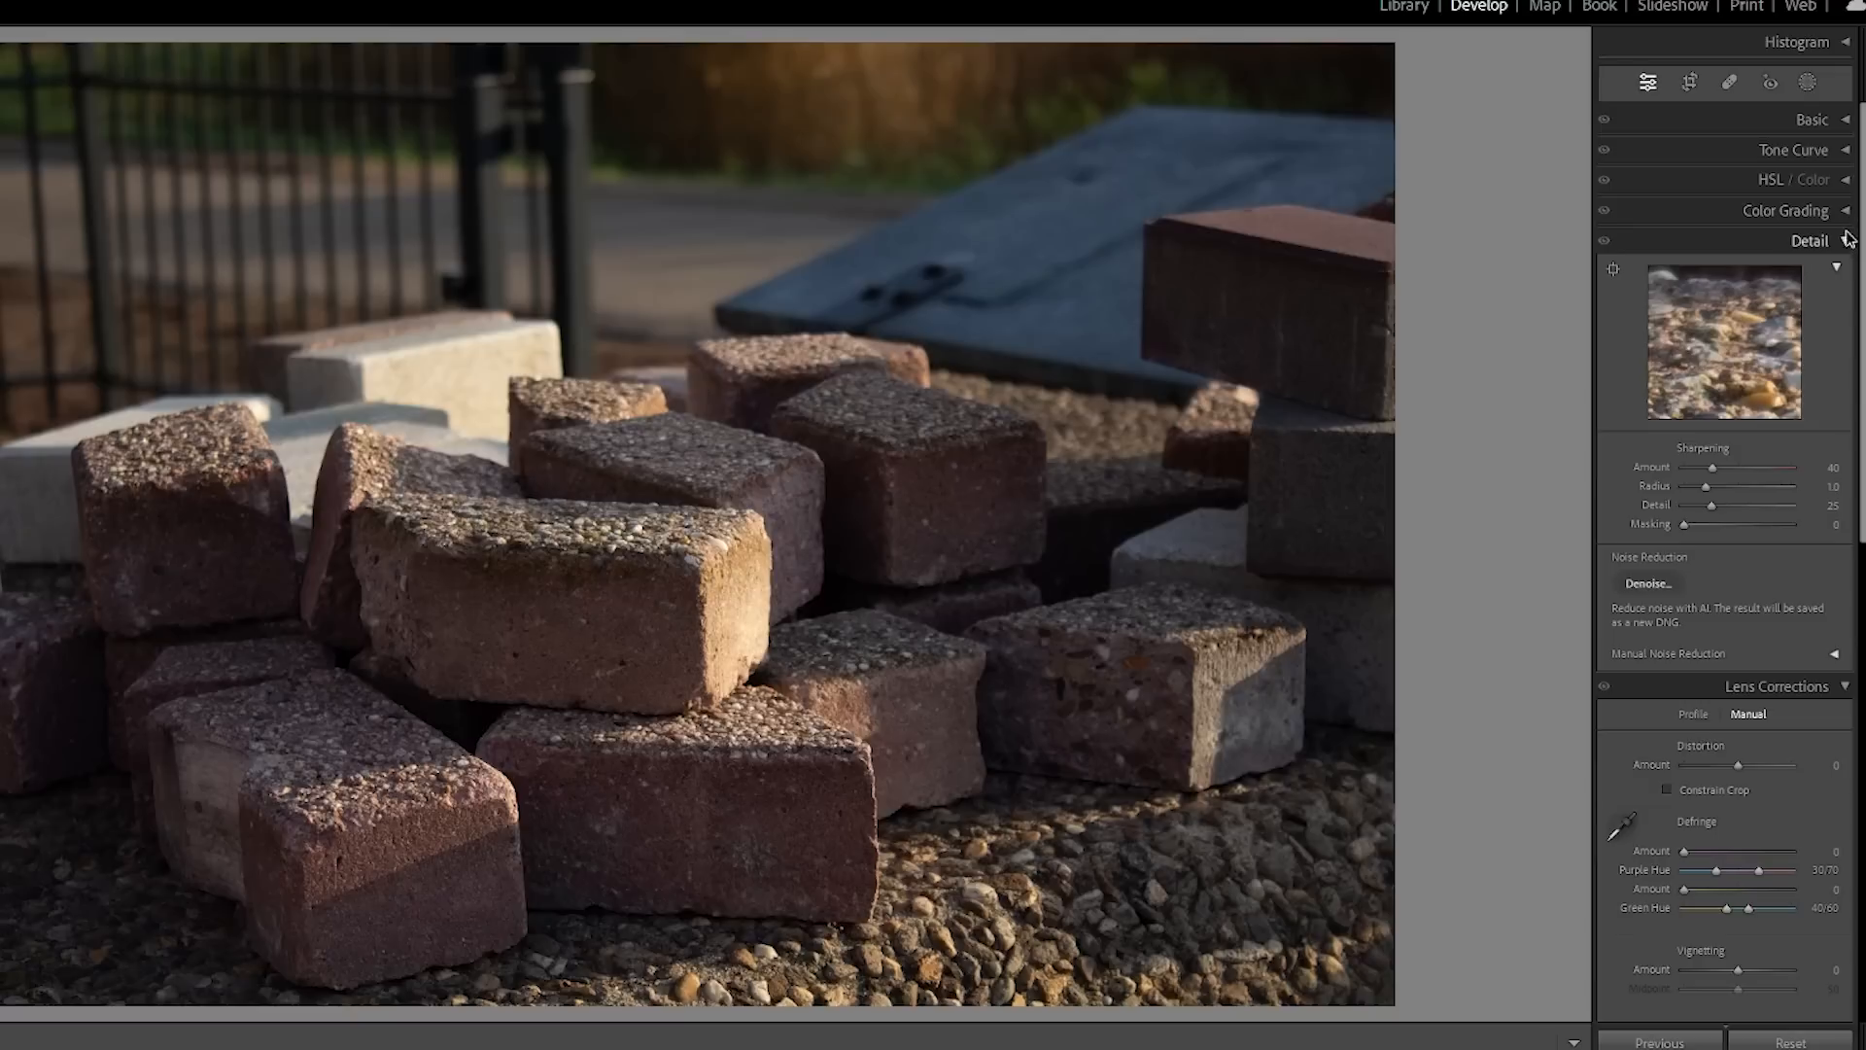
{"action": "left_click", "coordinate": [1847, 233]}
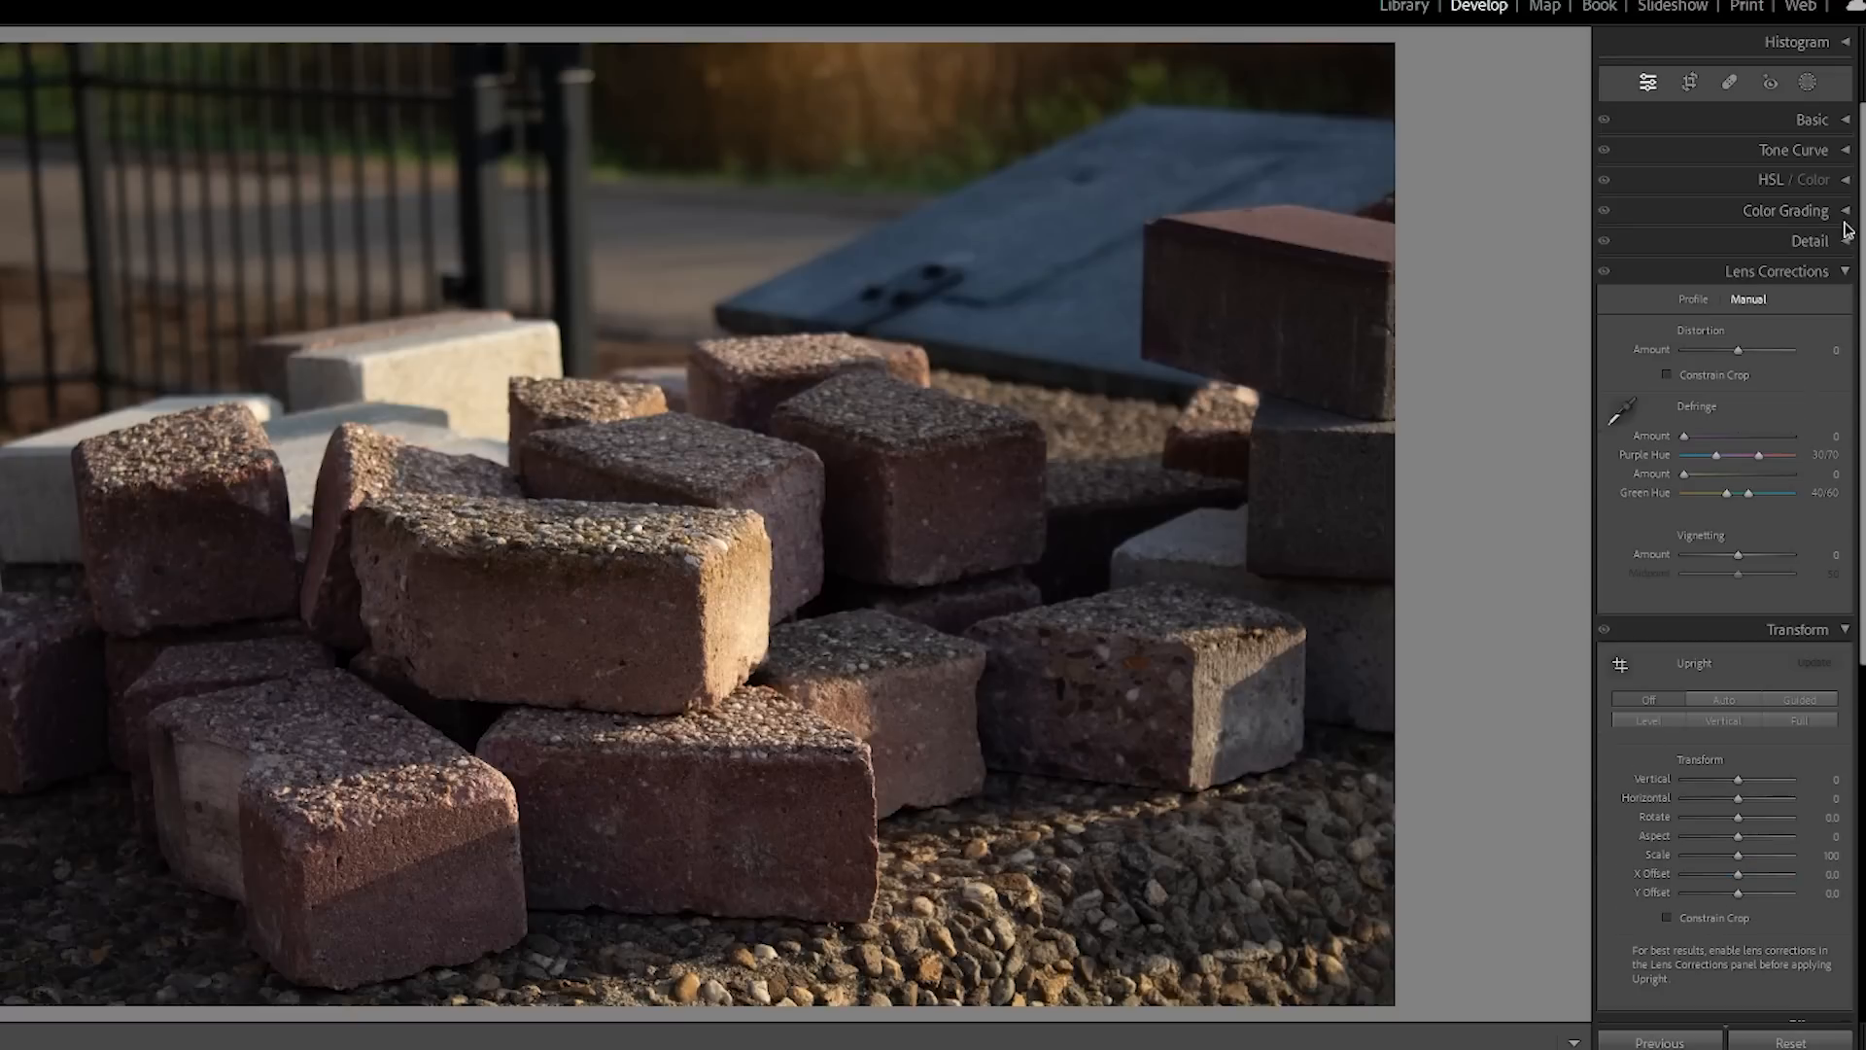
{"action": "left_click", "coordinate": [1846, 275]}
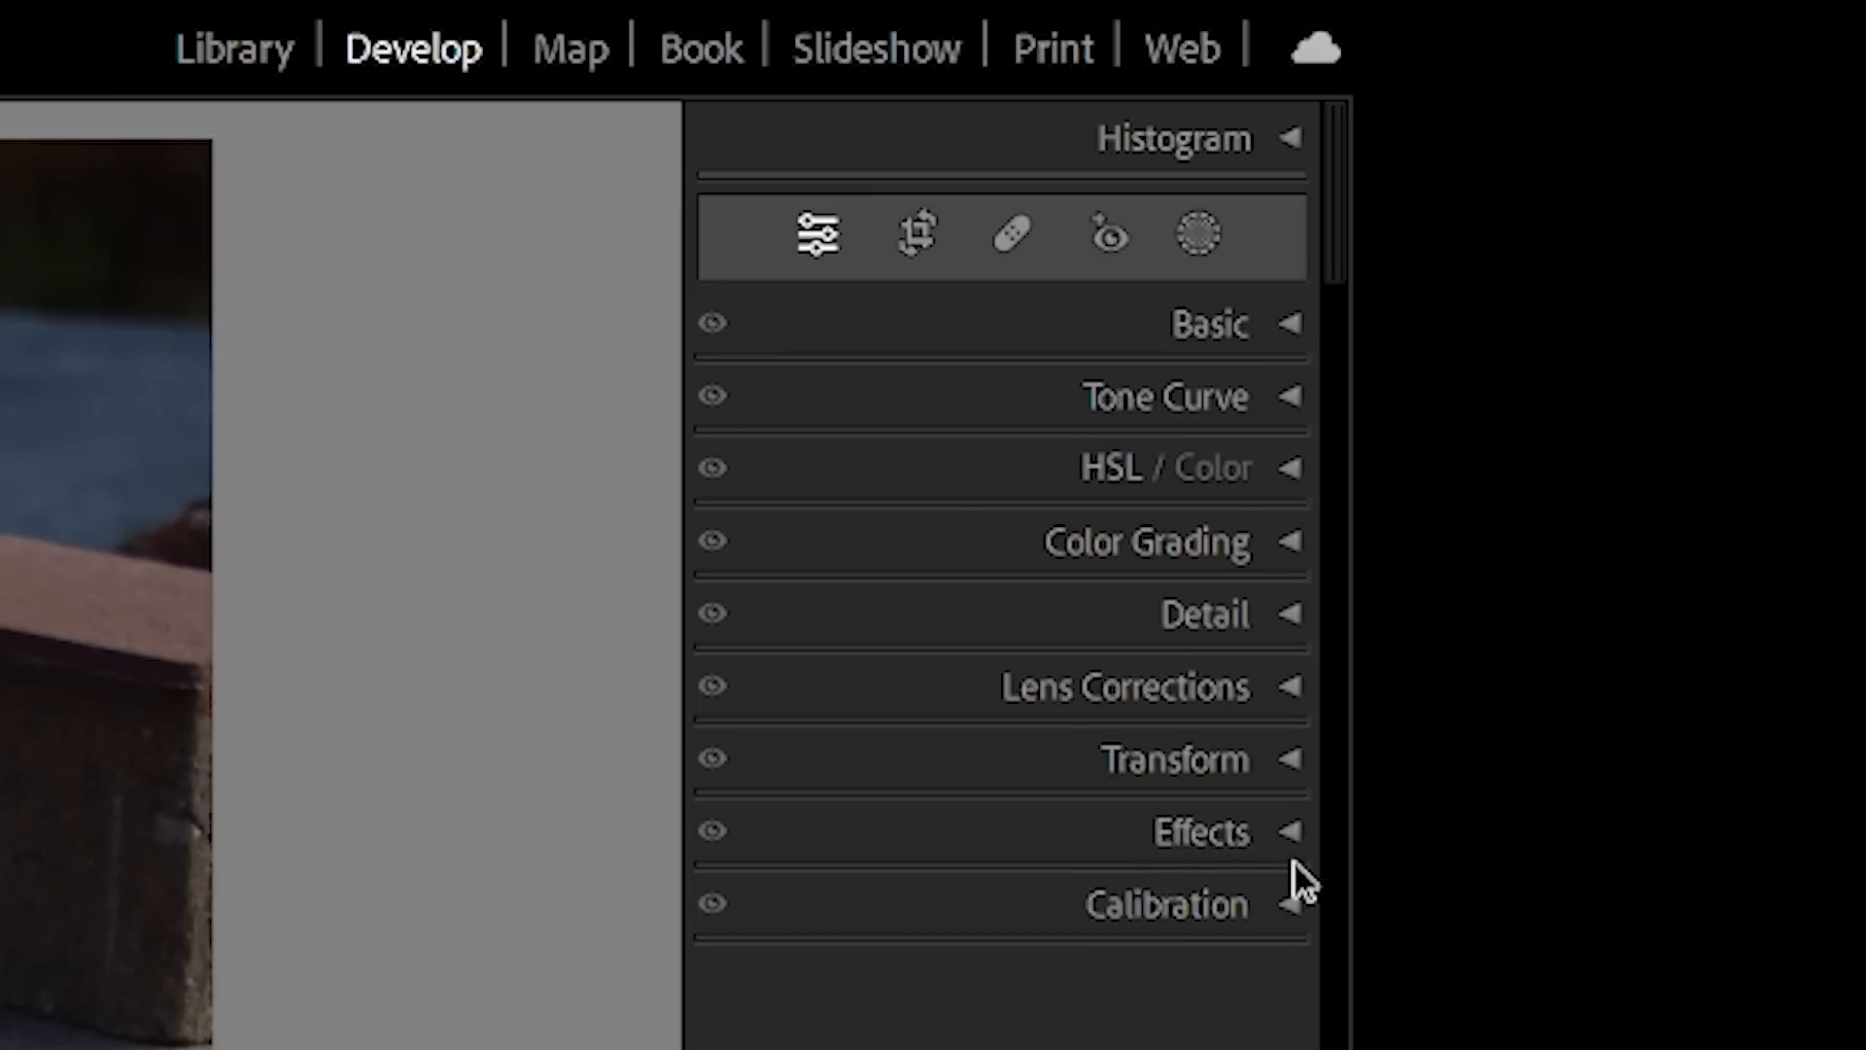
Step: Expand the Effects, Transform, Detail and Basic adjustment sections
{"action": "left_click", "coordinate": [1295, 850]}
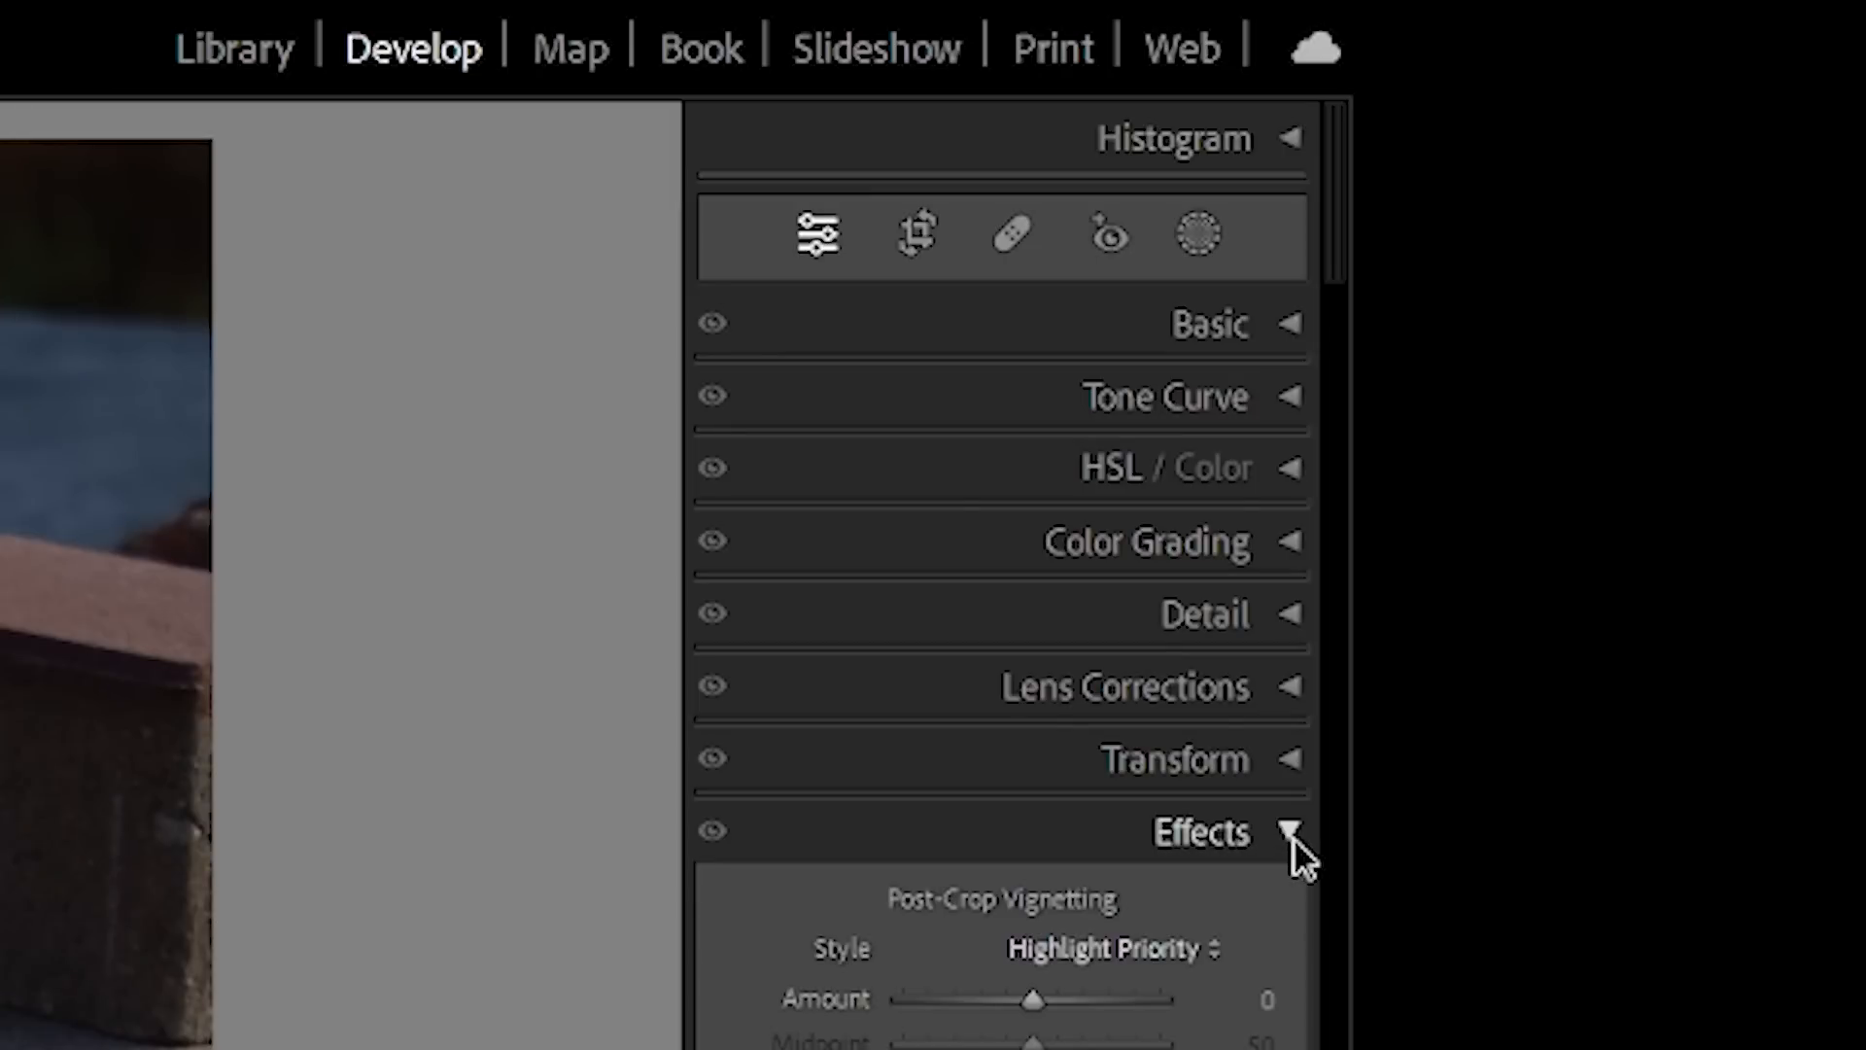
{"action": "left_click", "coordinate": [1292, 760]}
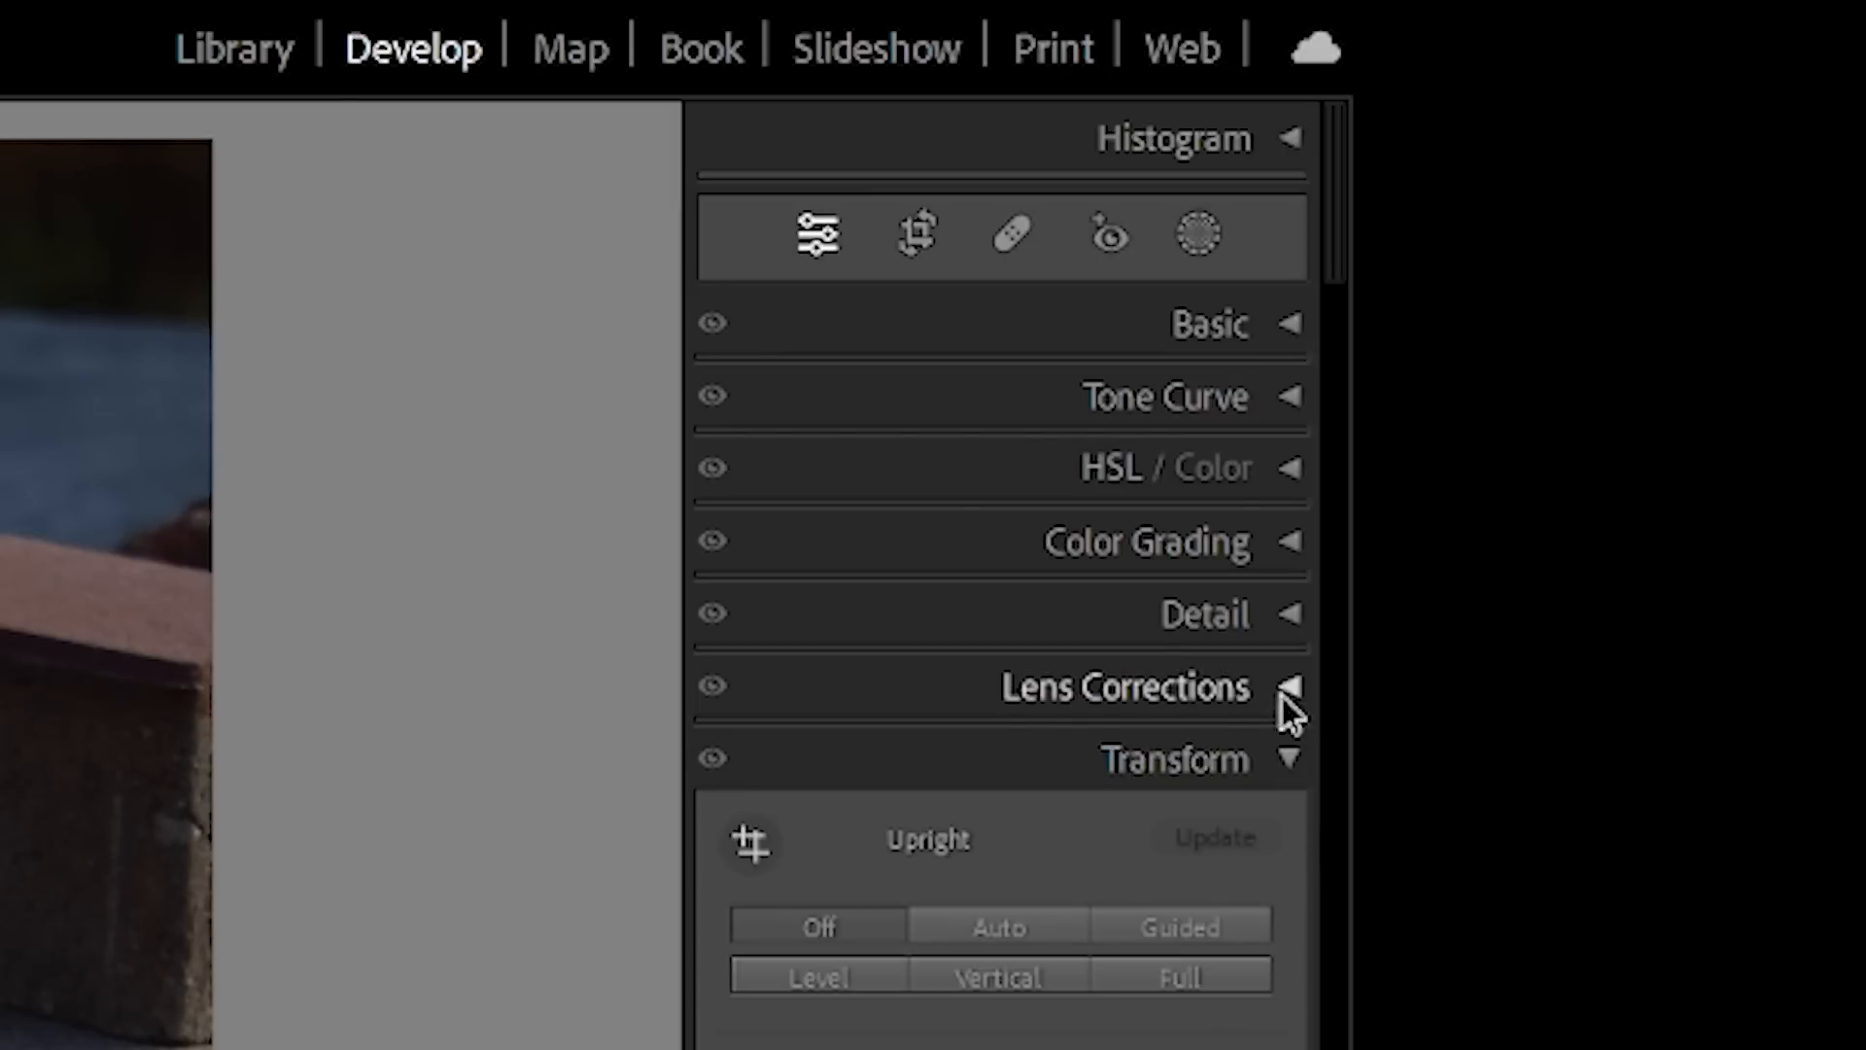
{"action": "left_click", "coordinate": [1298, 621]}
{"action": "left_click", "coordinate": [1291, 325]}
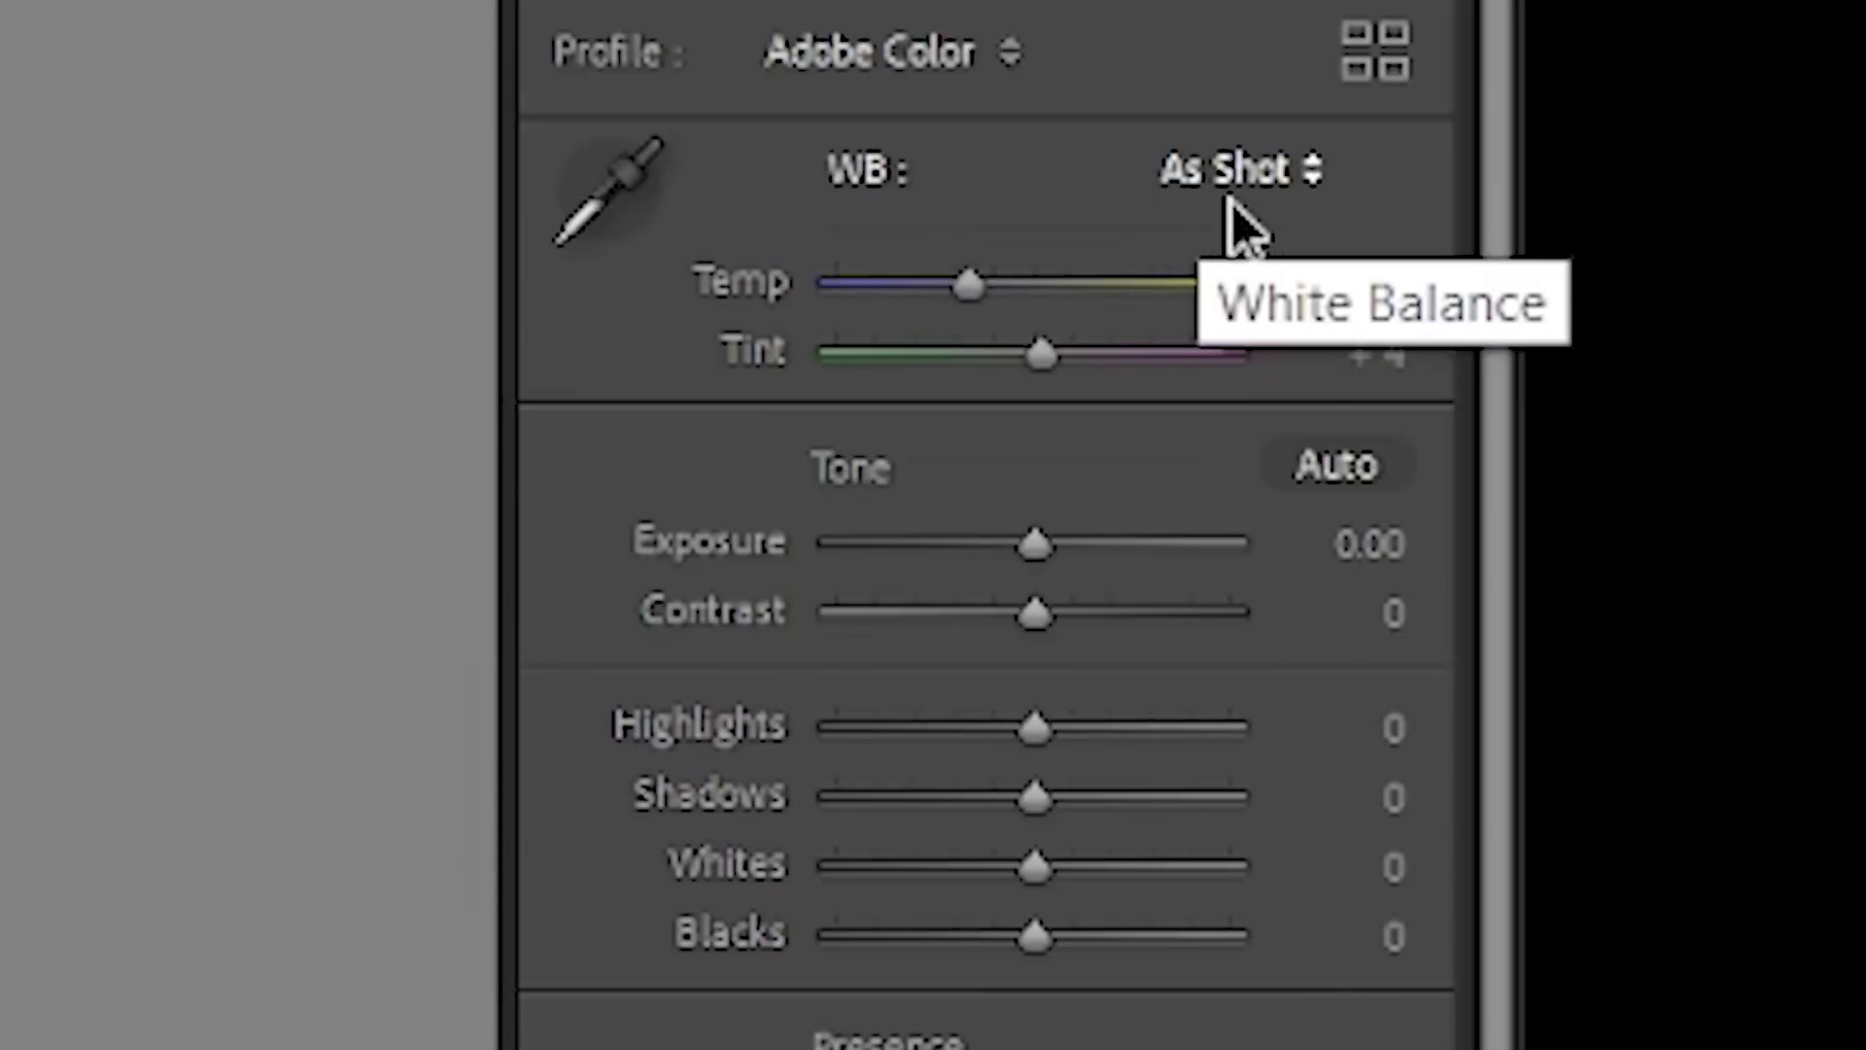
Step: Set the brick photo's white balance to Auto, and correct the night street photo IMG_5594.CR2 by sampling the road as neutral
{"action": "left_click", "coordinate": [1252, 173]}
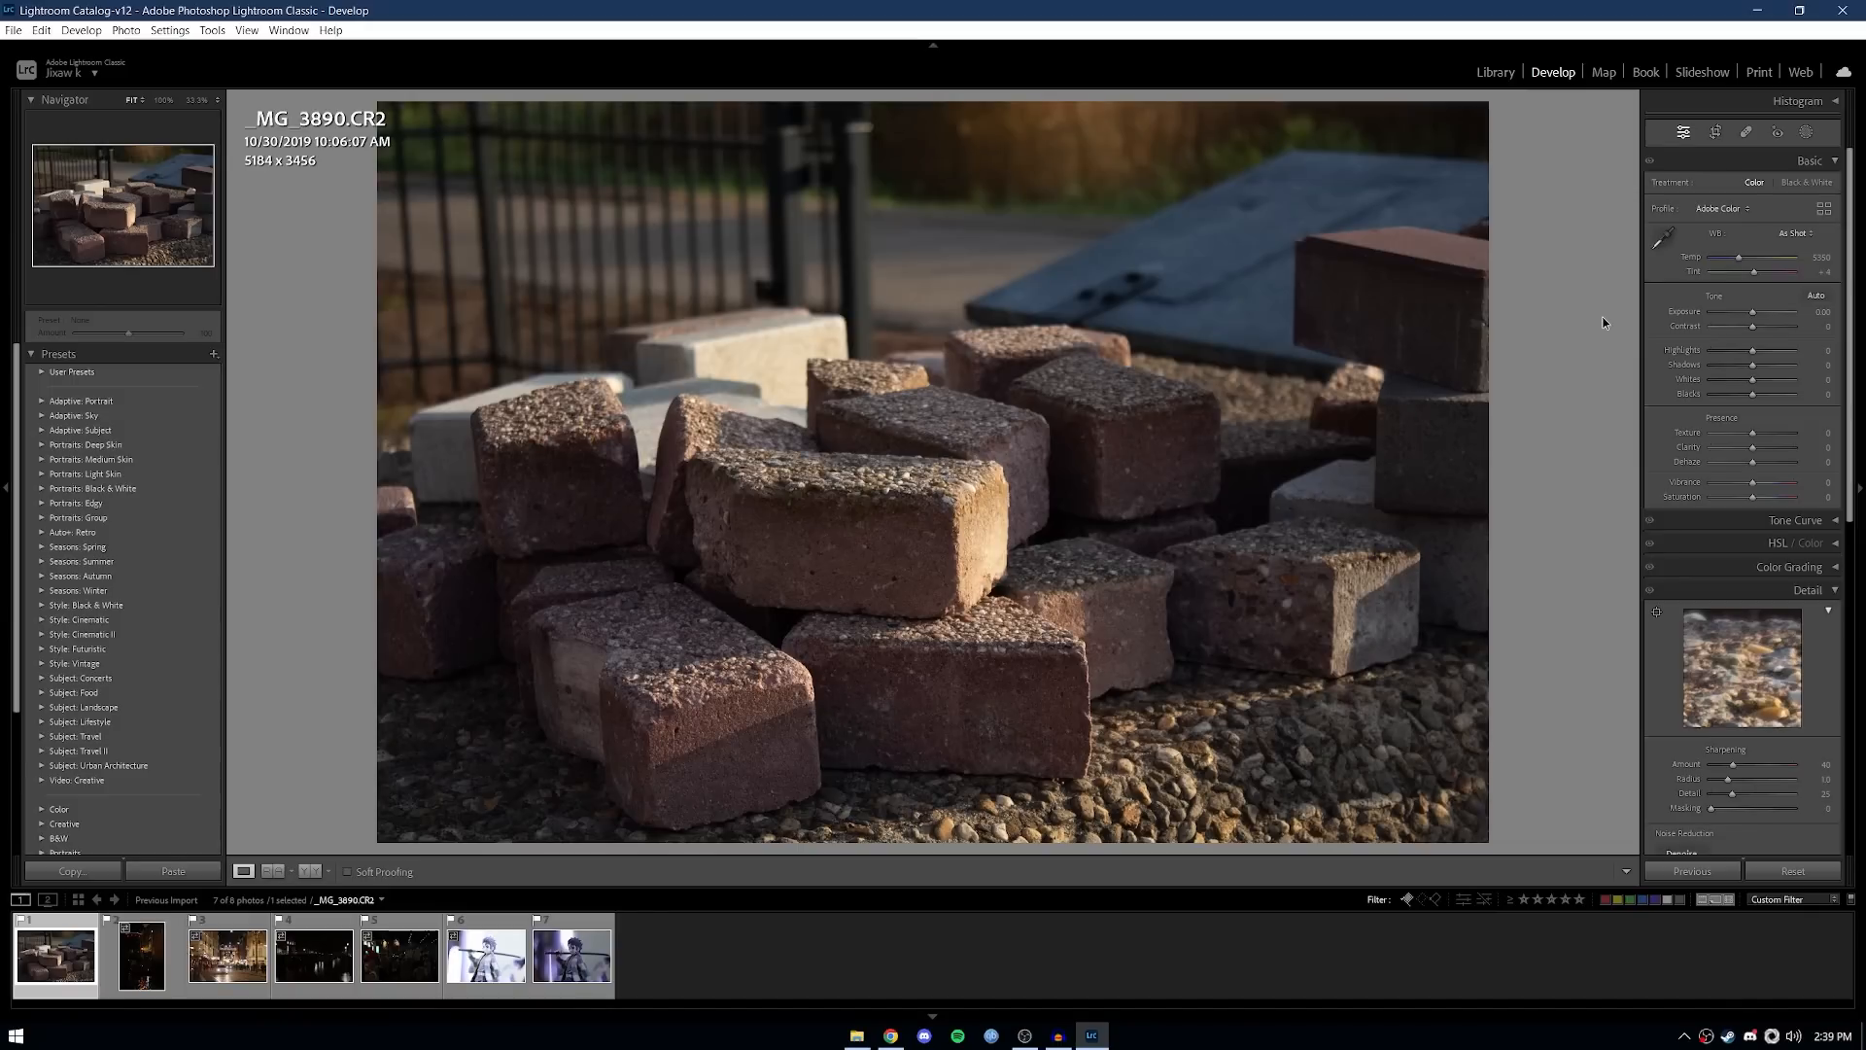
{"action": "left_click", "coordinate": [1664, 240]}
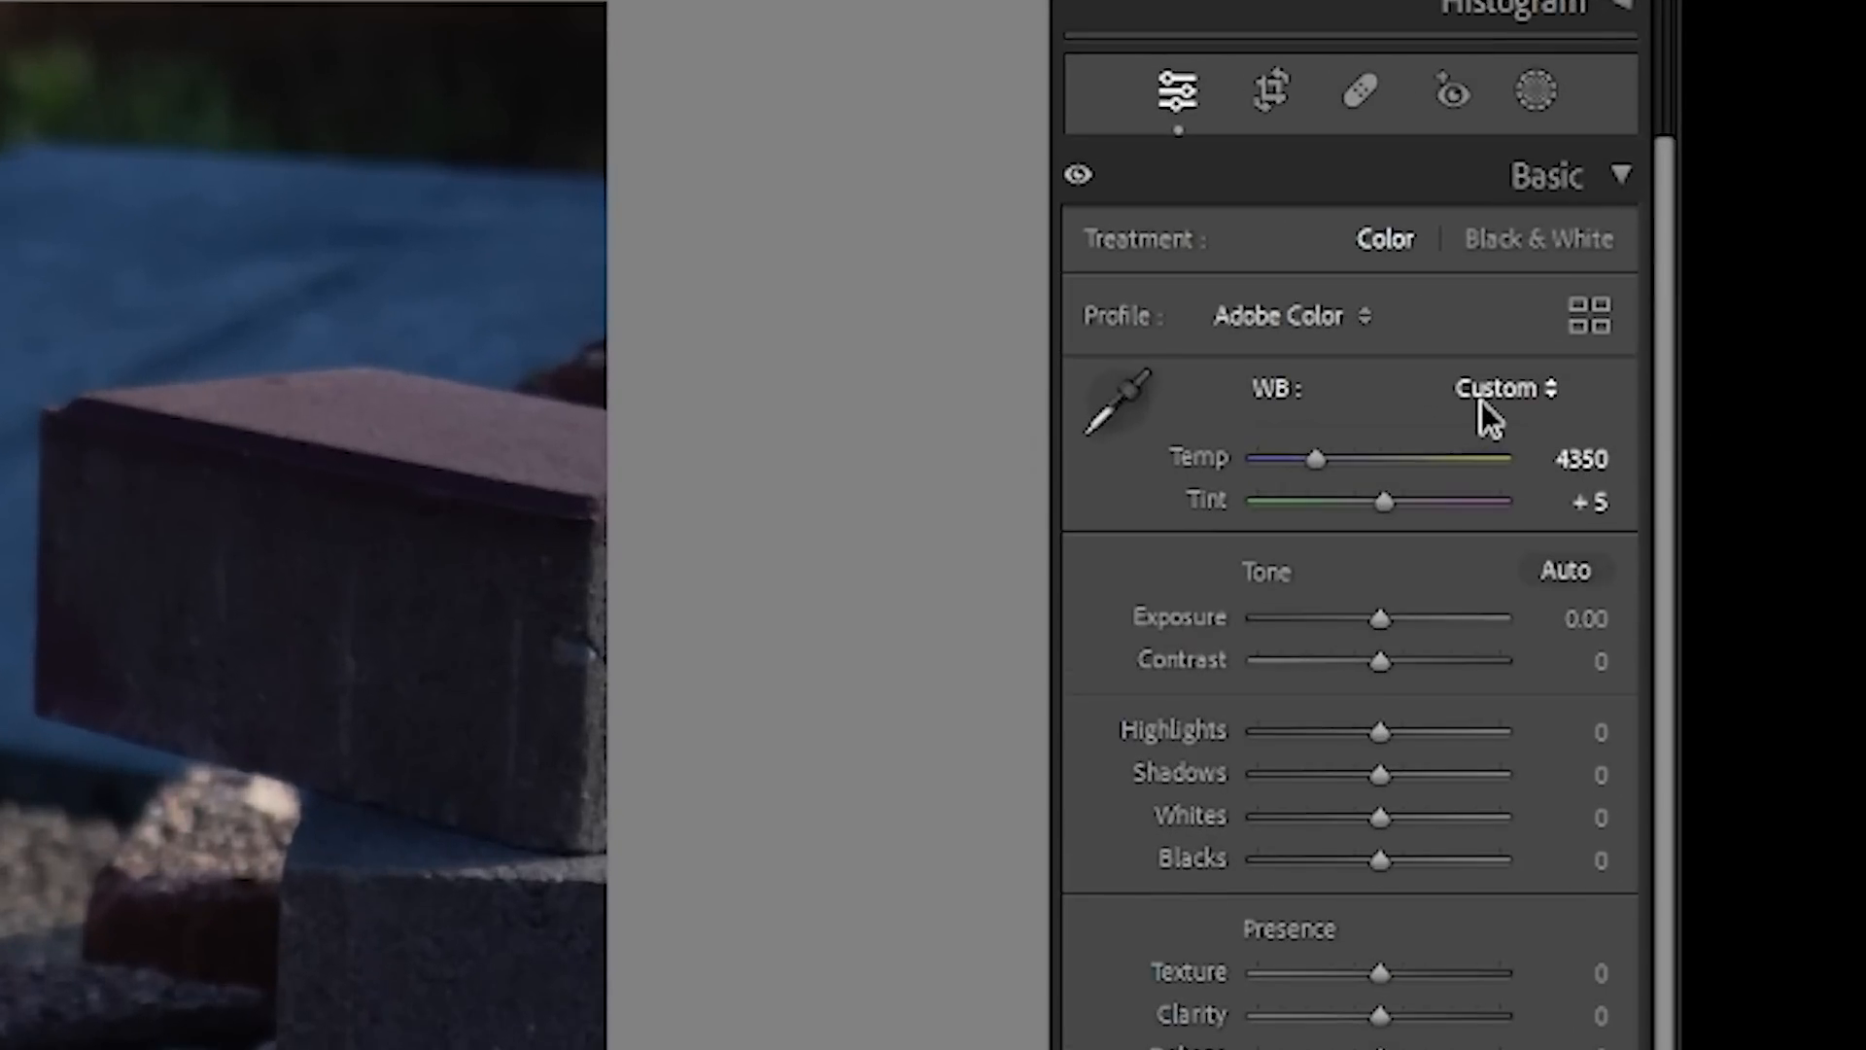
{"action": "left_click", "coordinate": [1790, 238]}
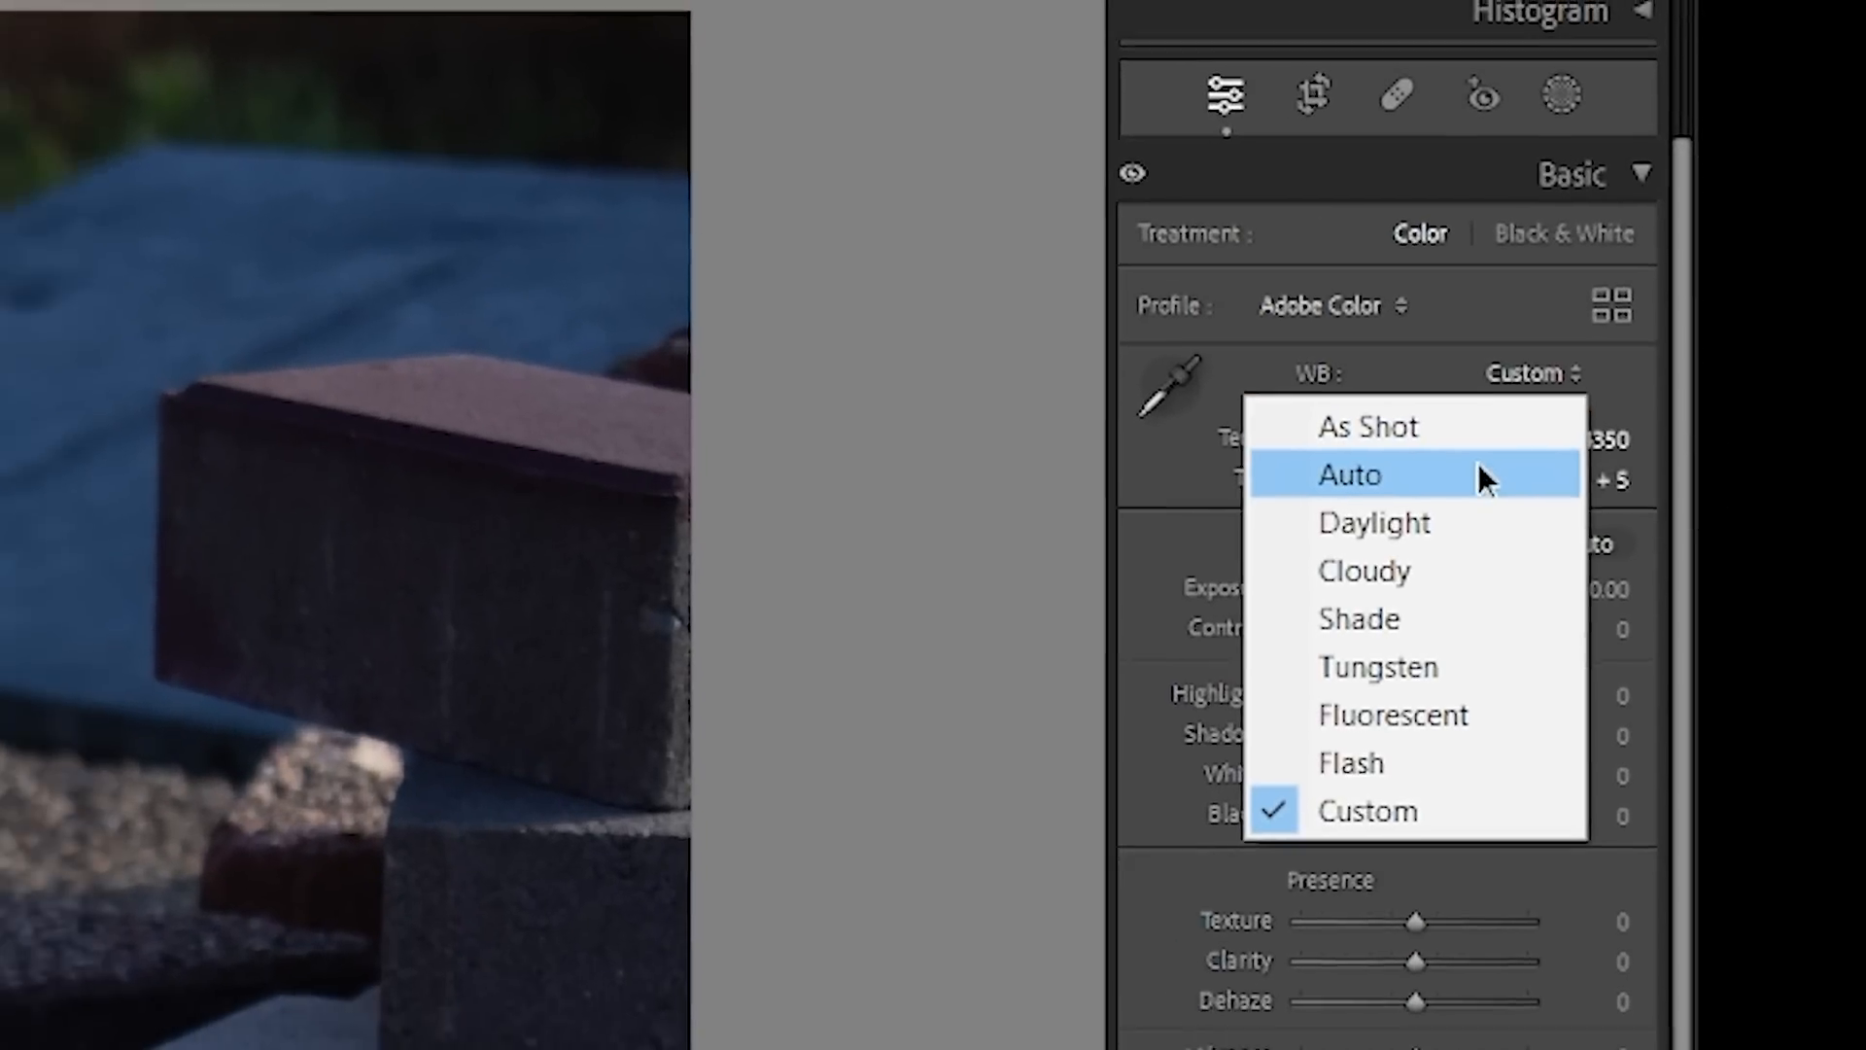
{"action": "left_click", "coordinate": [1463, 496]}
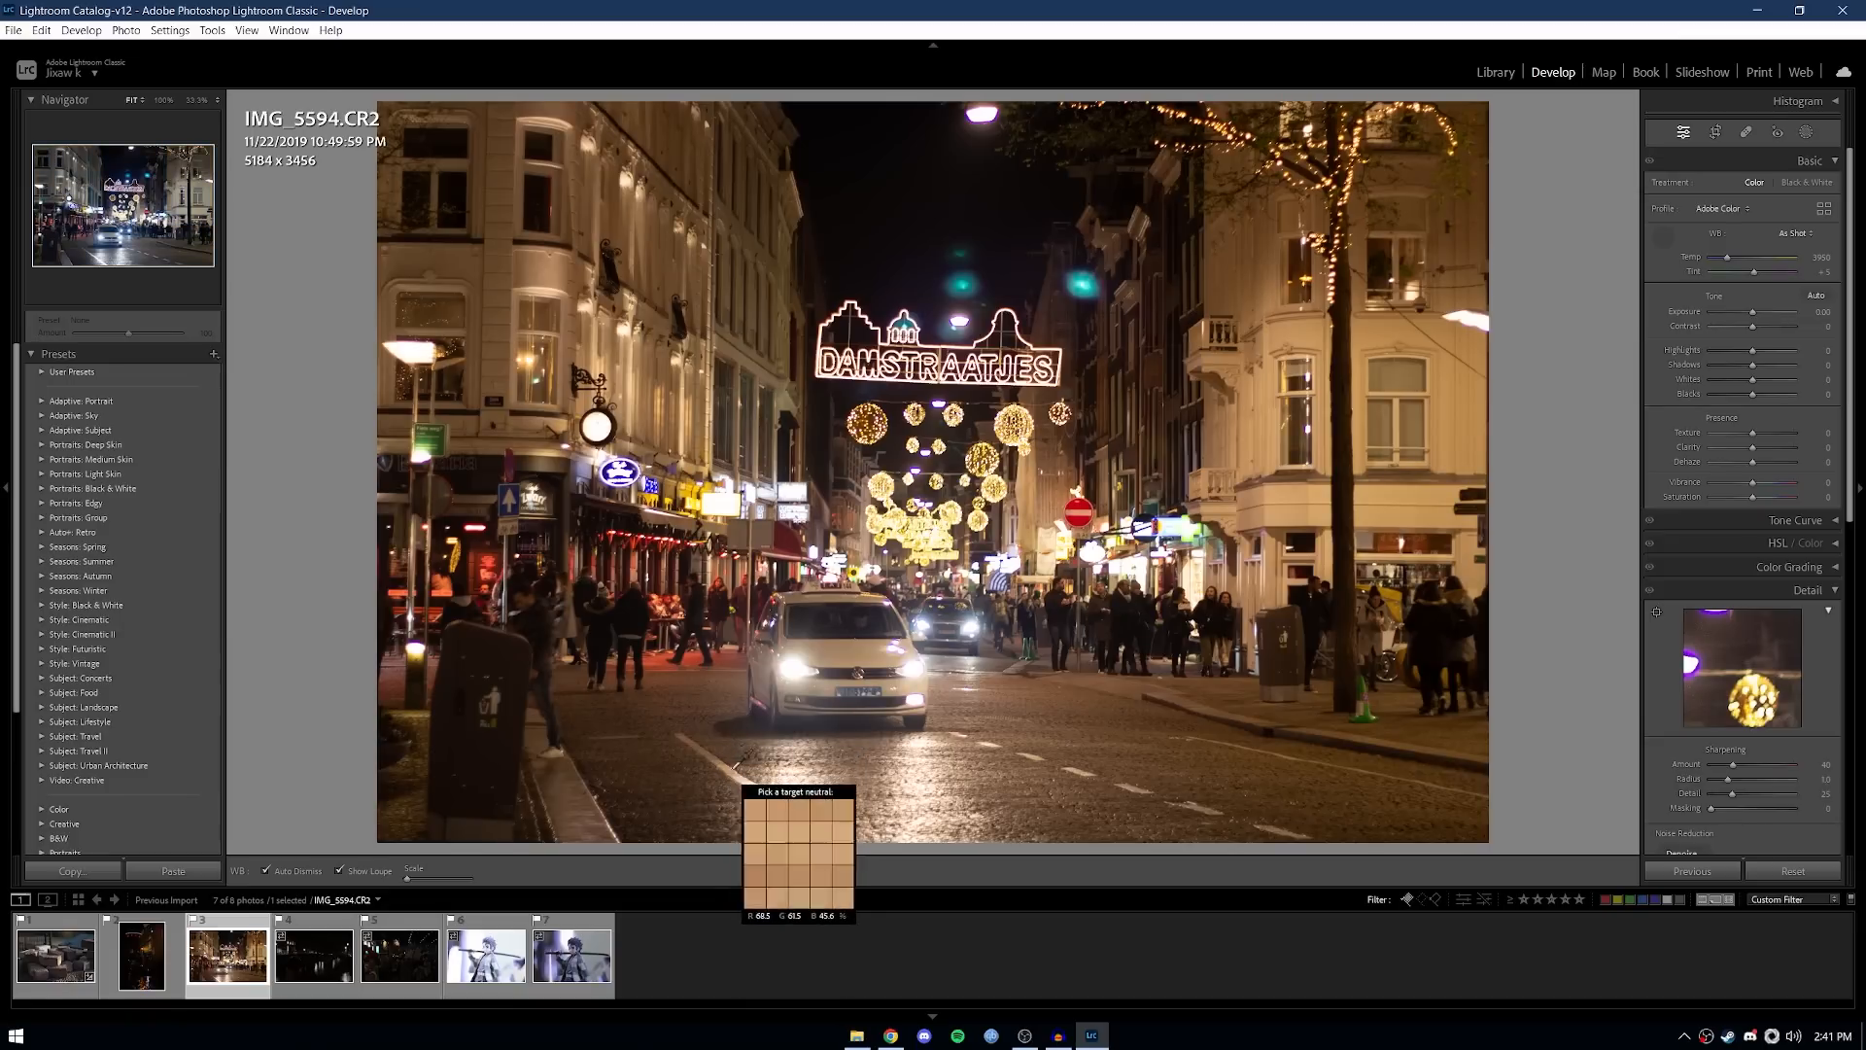
{"action": "left_click", "coordinate": [735, 772]}
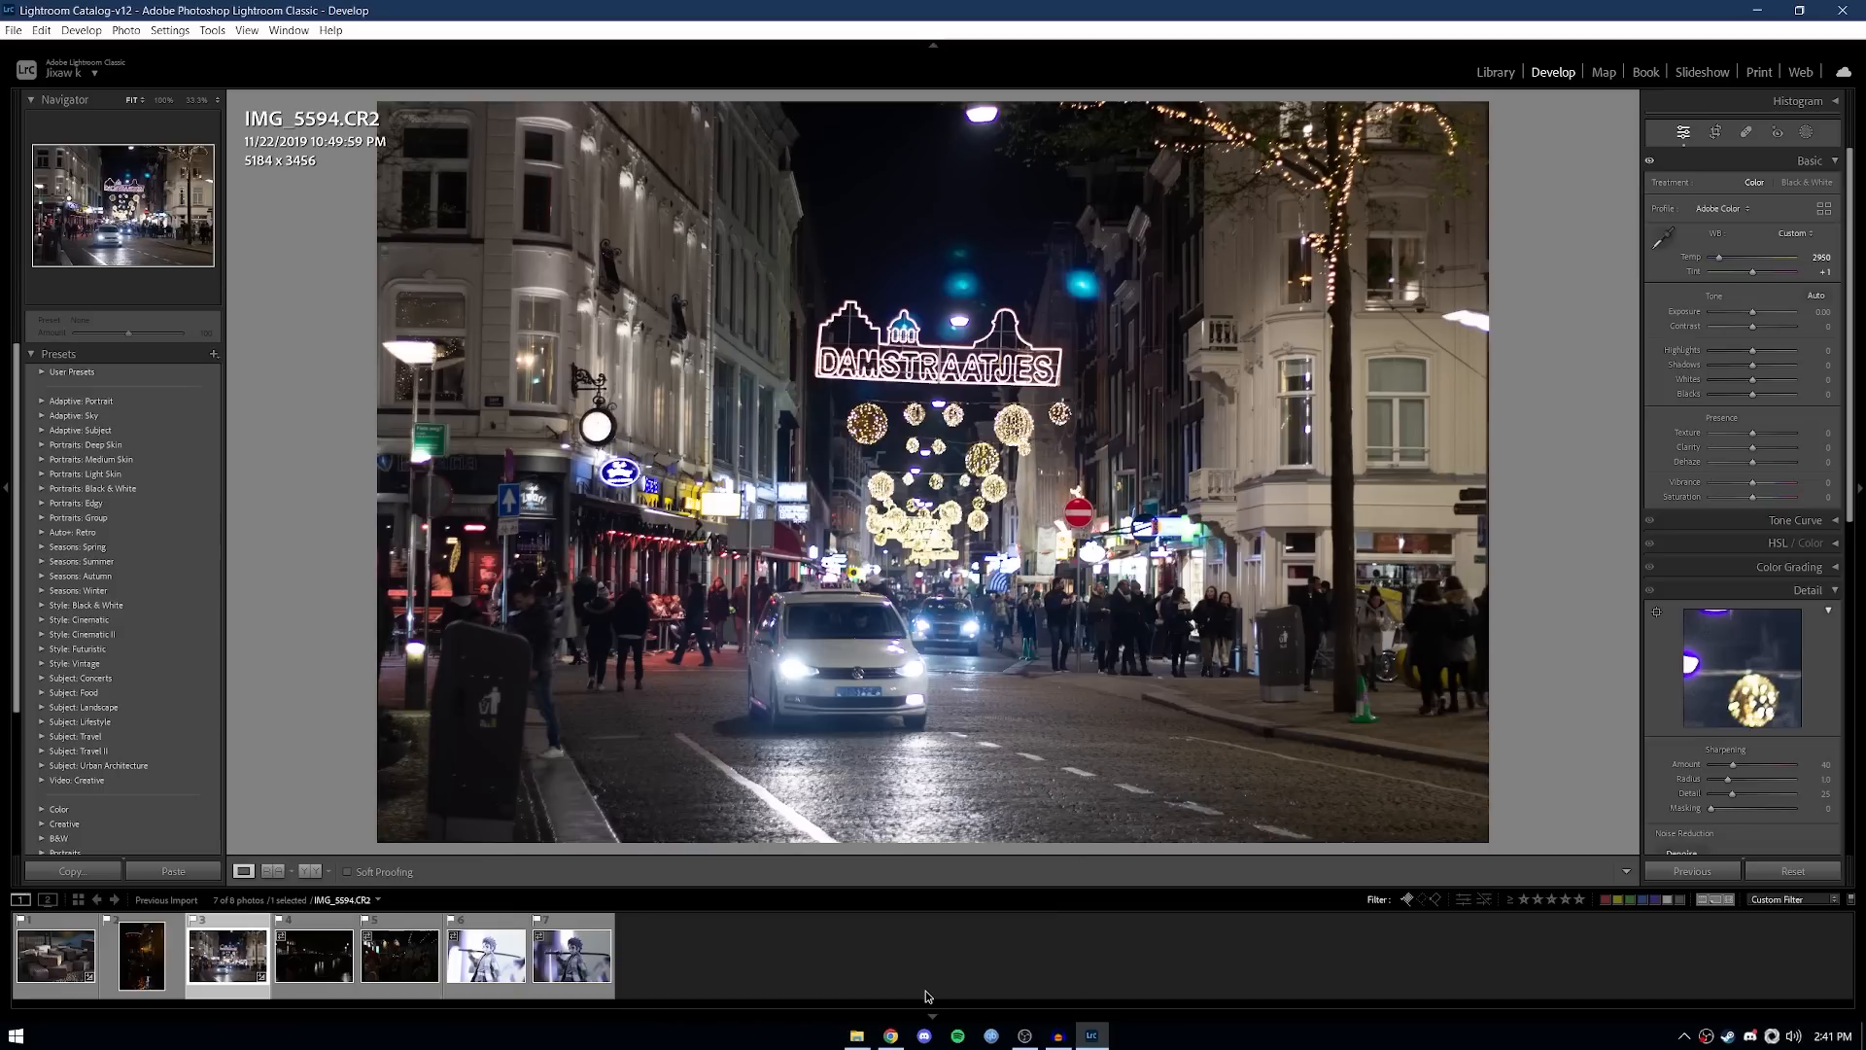
Step: Raise the exposure of the brick photo _MG_3890.CR2 to +2.46
{"action": "left_click", "coordinate": [55, 963]}
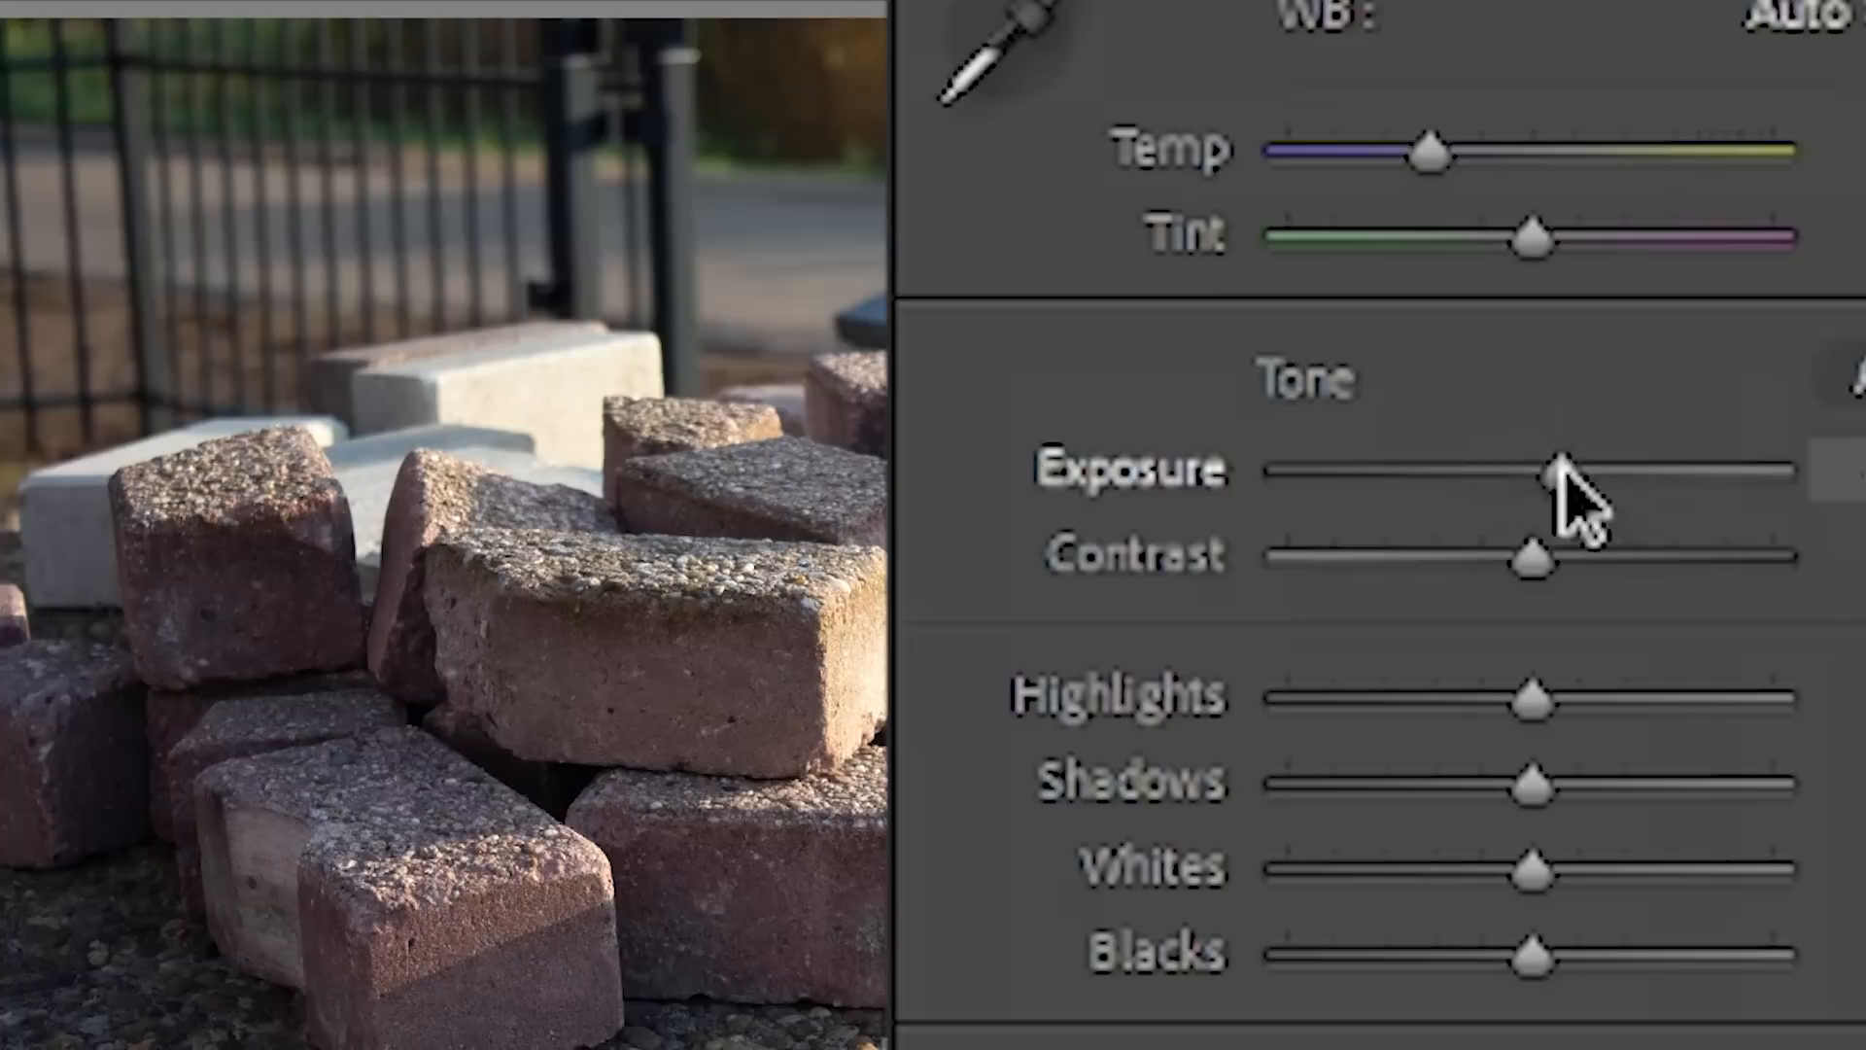
{"action": "left_click_drag", "start_coordinate": [1559, 471], "coordinate": [1653, 472]}
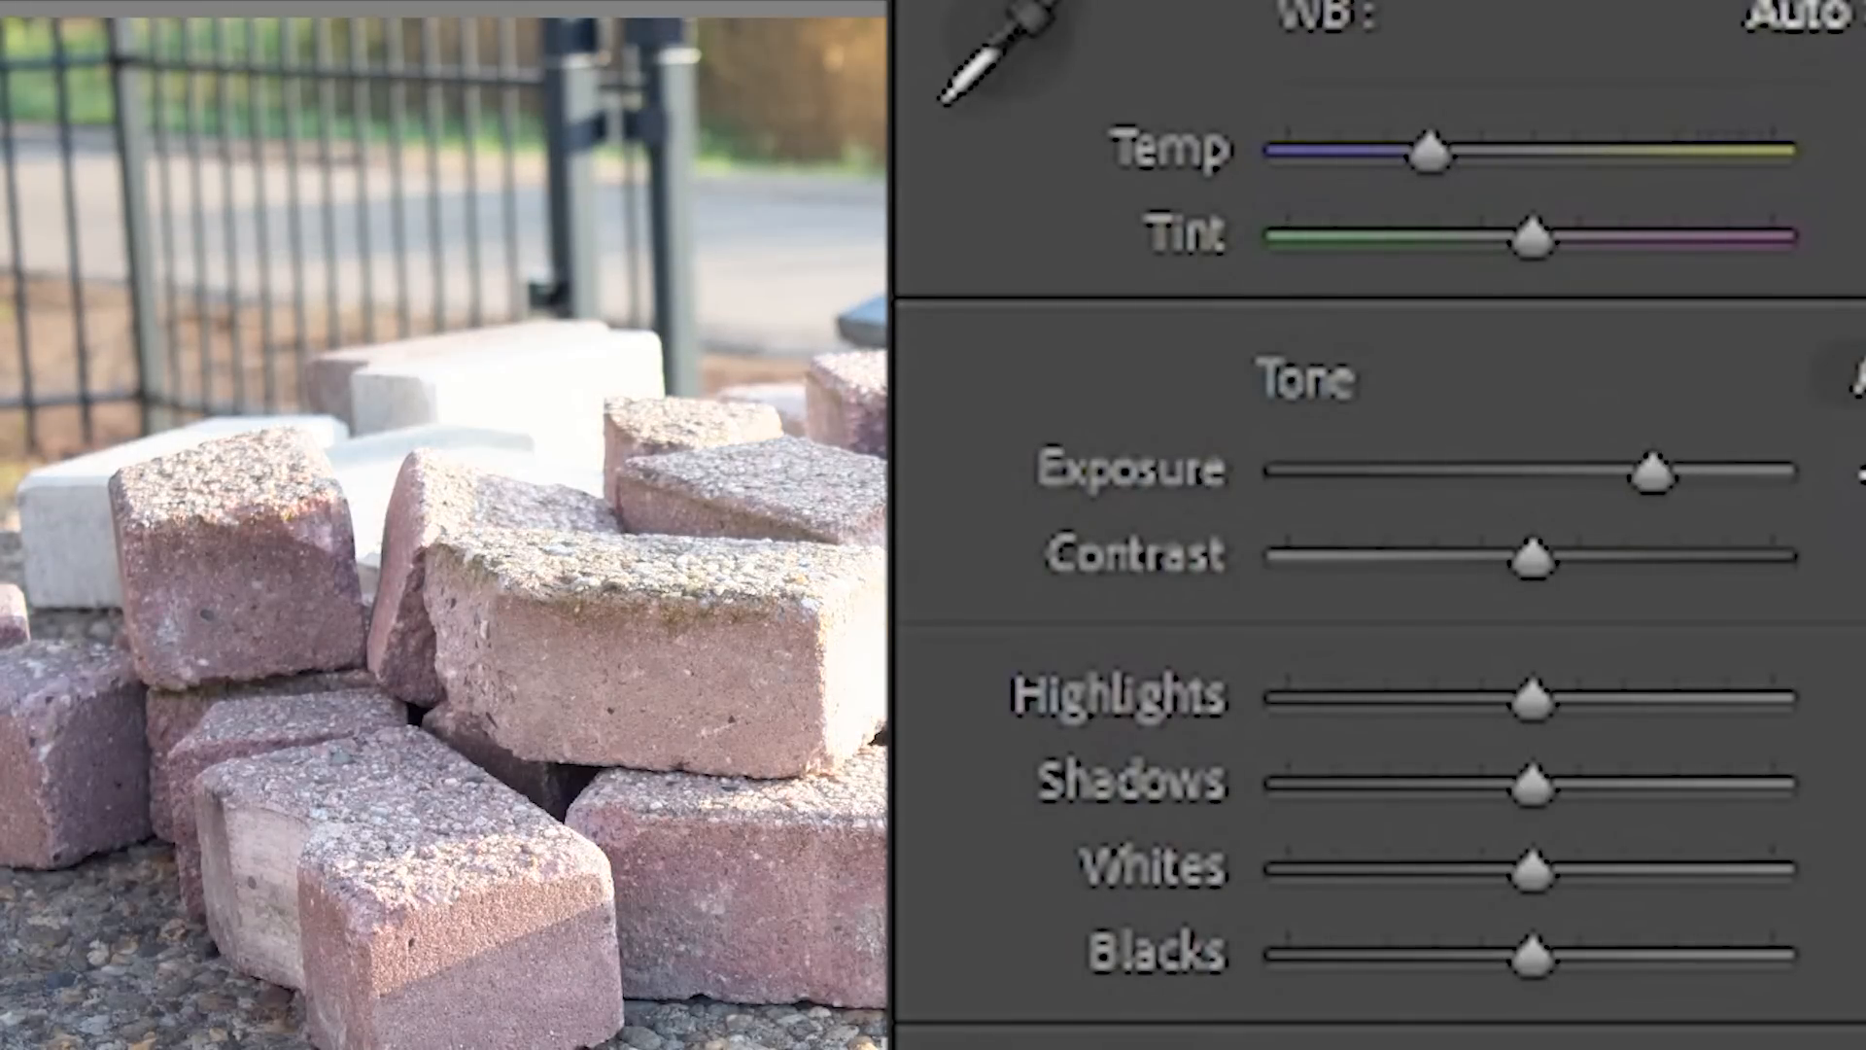
{"action": "left_click", "coordinate": [453, 392]}
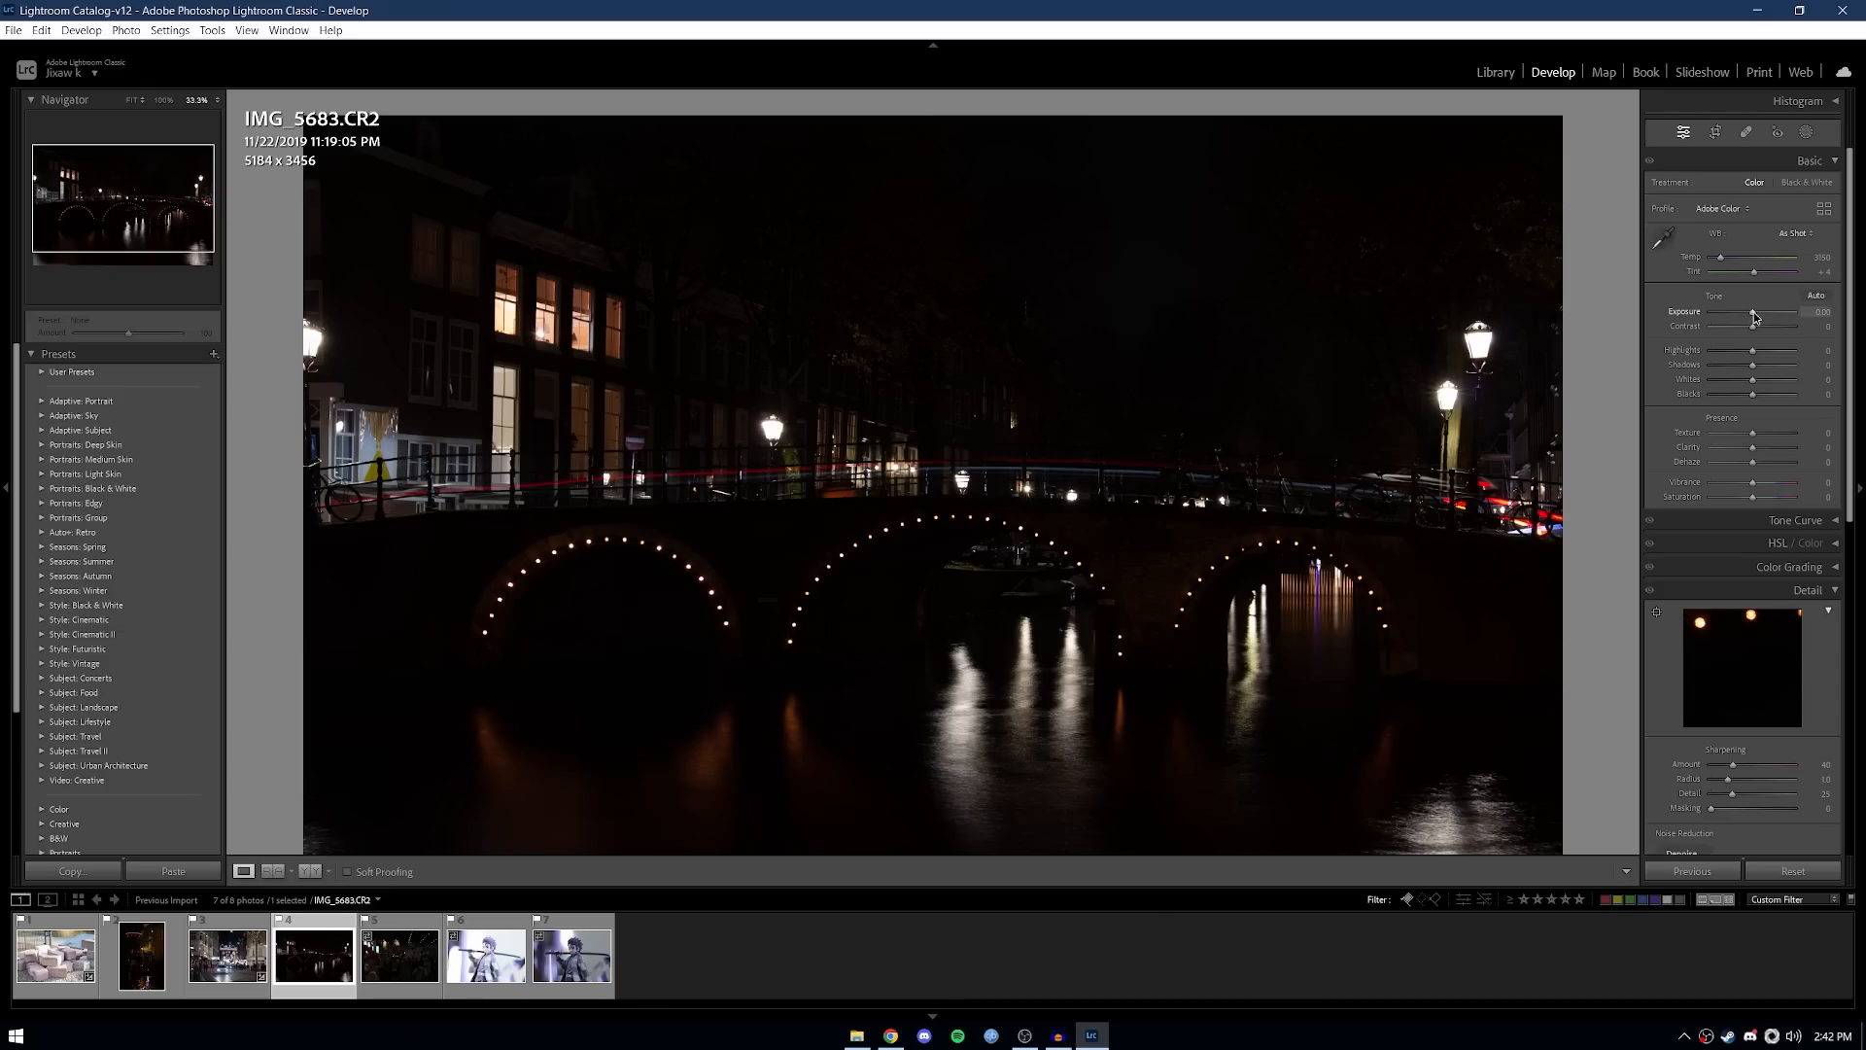
Step: Increase the exposure of the dark canal bridge photo IMG_5683.CR2 and reduce it on the bright figure photo IMG_5888.CR2
{"action": "left_click_drag", "start_coordinate": [1758, 315], "coordinate": [1778, 313]}
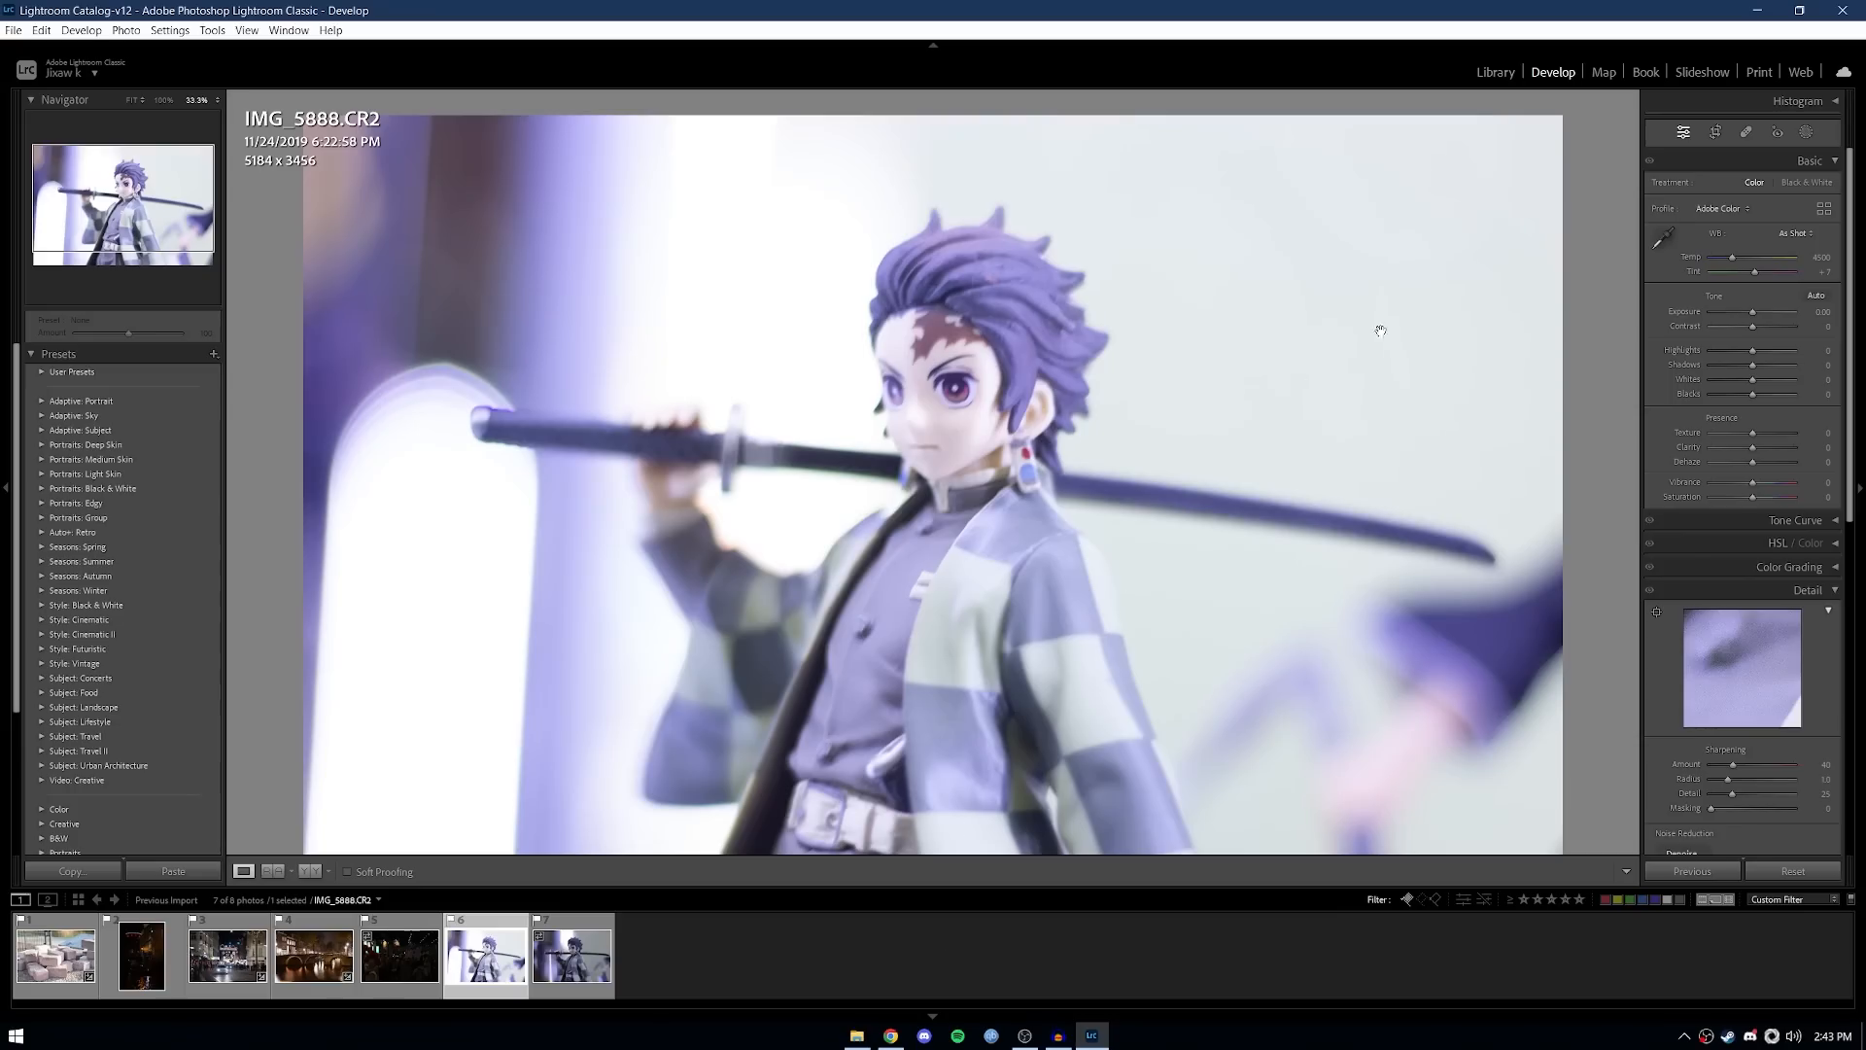
{"action": "left_click_drag", "start_coordinate": [1755, 311], "coordinate": [1741, 314]}
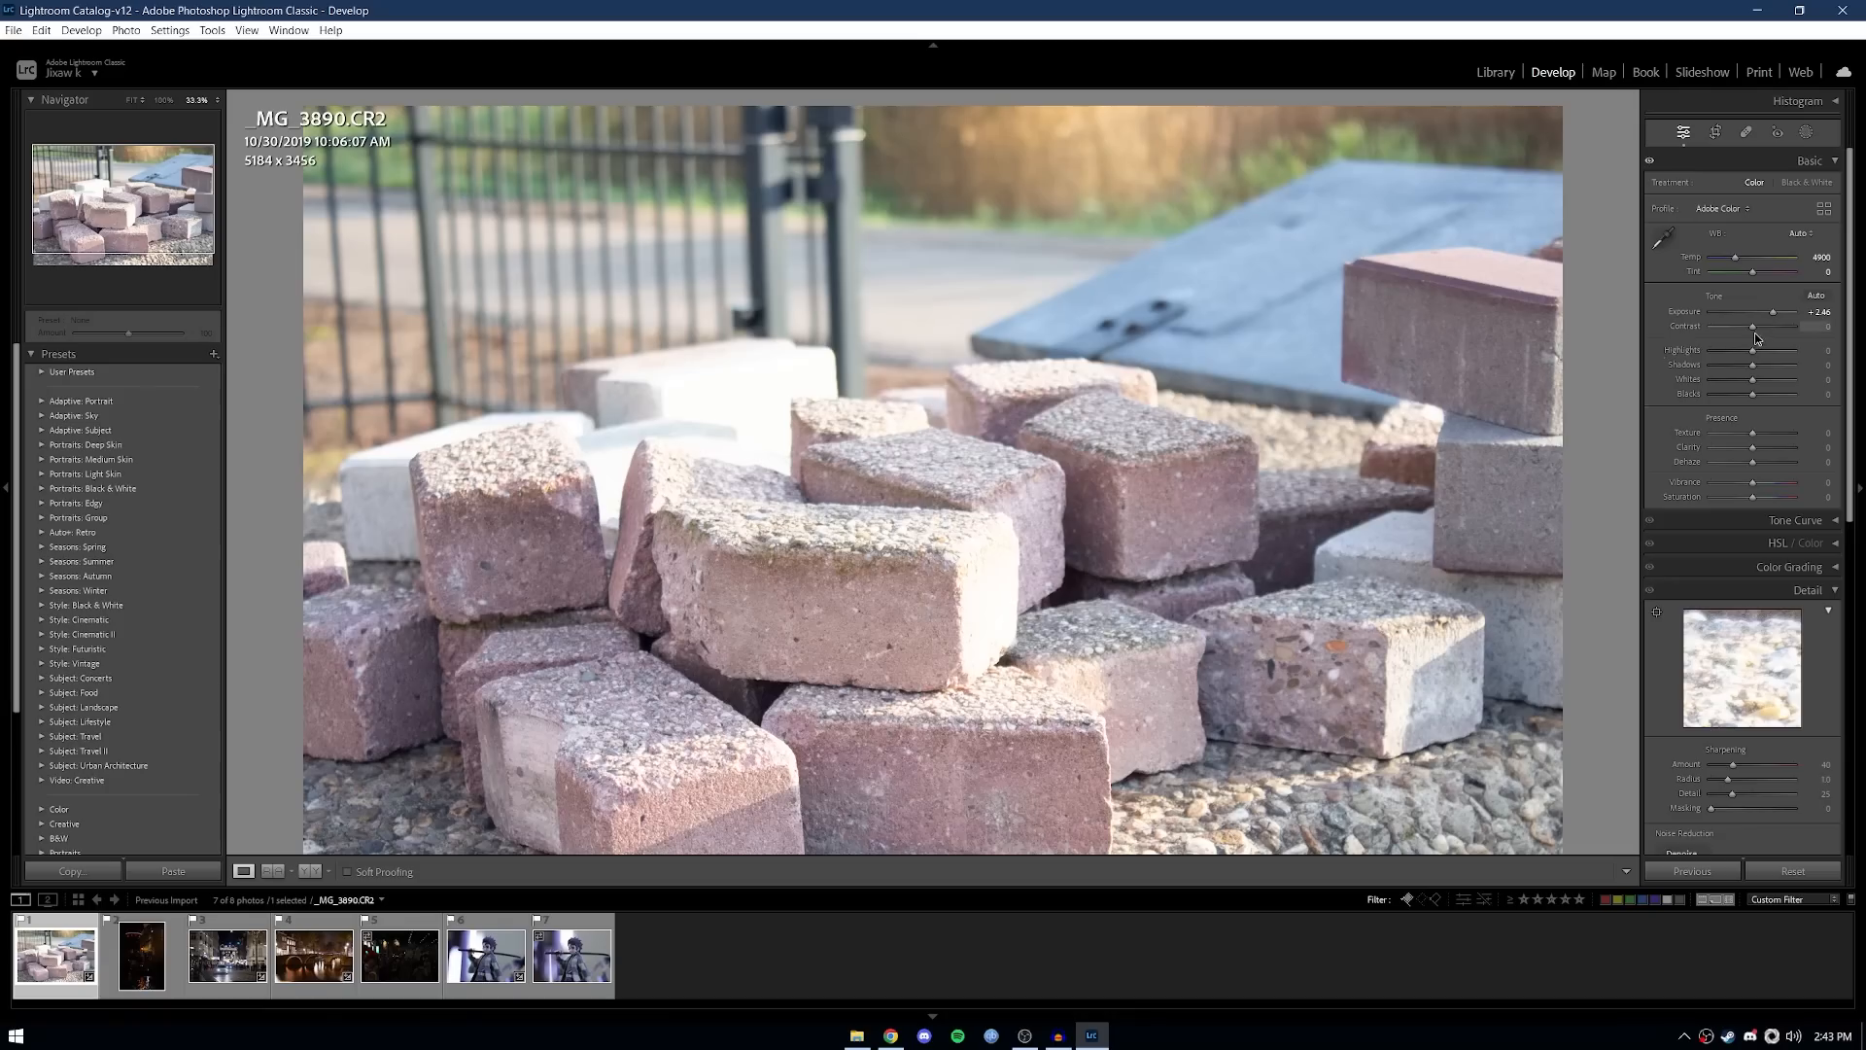
Step: Adjust the brick photo's tone to exposure +1.84, contrast +7, highlights -100 and shadows -100
{"action": "mouse_move", "coordinate": [1756, 334]}
{"action": "left_mouse_down"}
{"action": "mouse_move", "coordinate": [1717, 333]}
{"action": "mouse_move", "coordinate": [1794, 338]}
{"action": "mouse_move", "coordinate": [1770, 341]}
{"action": "left_mouse_up"}
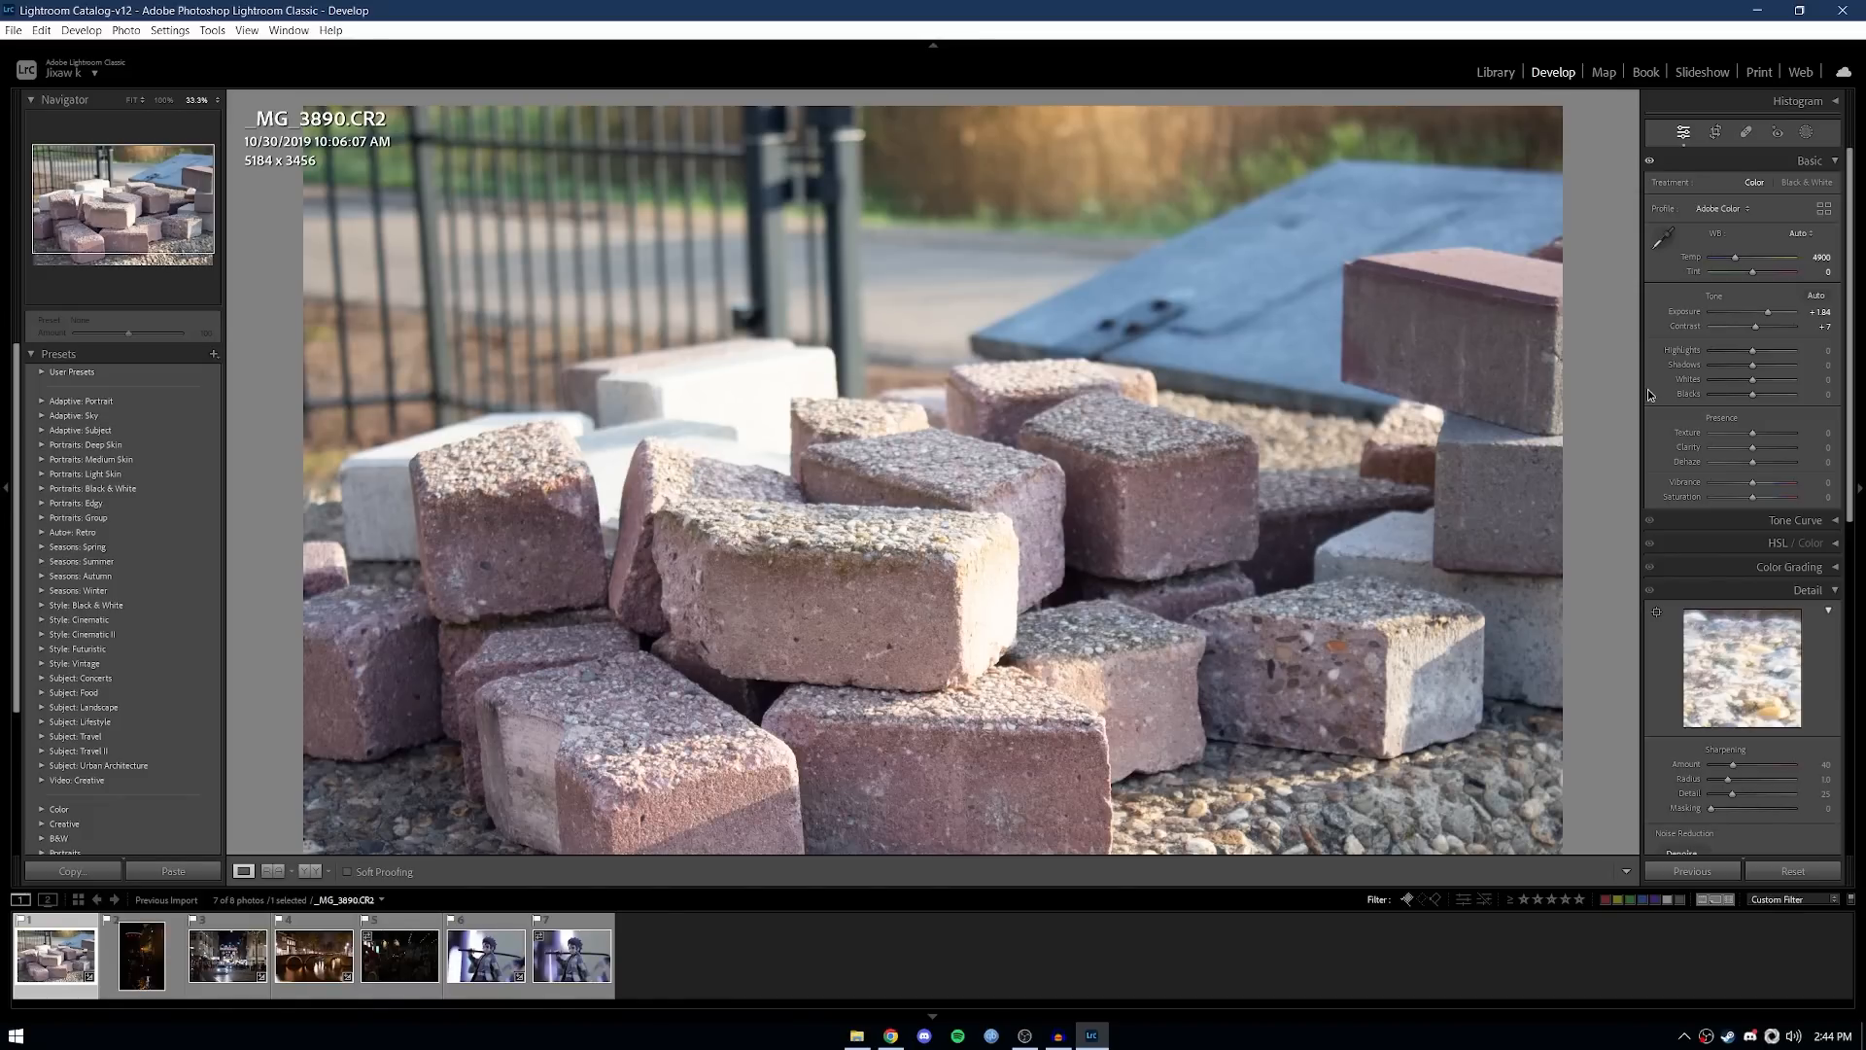
{"action": "left_click_drag", "start_coordinate": [1754, 352], "coordinate": [1798, 360]}
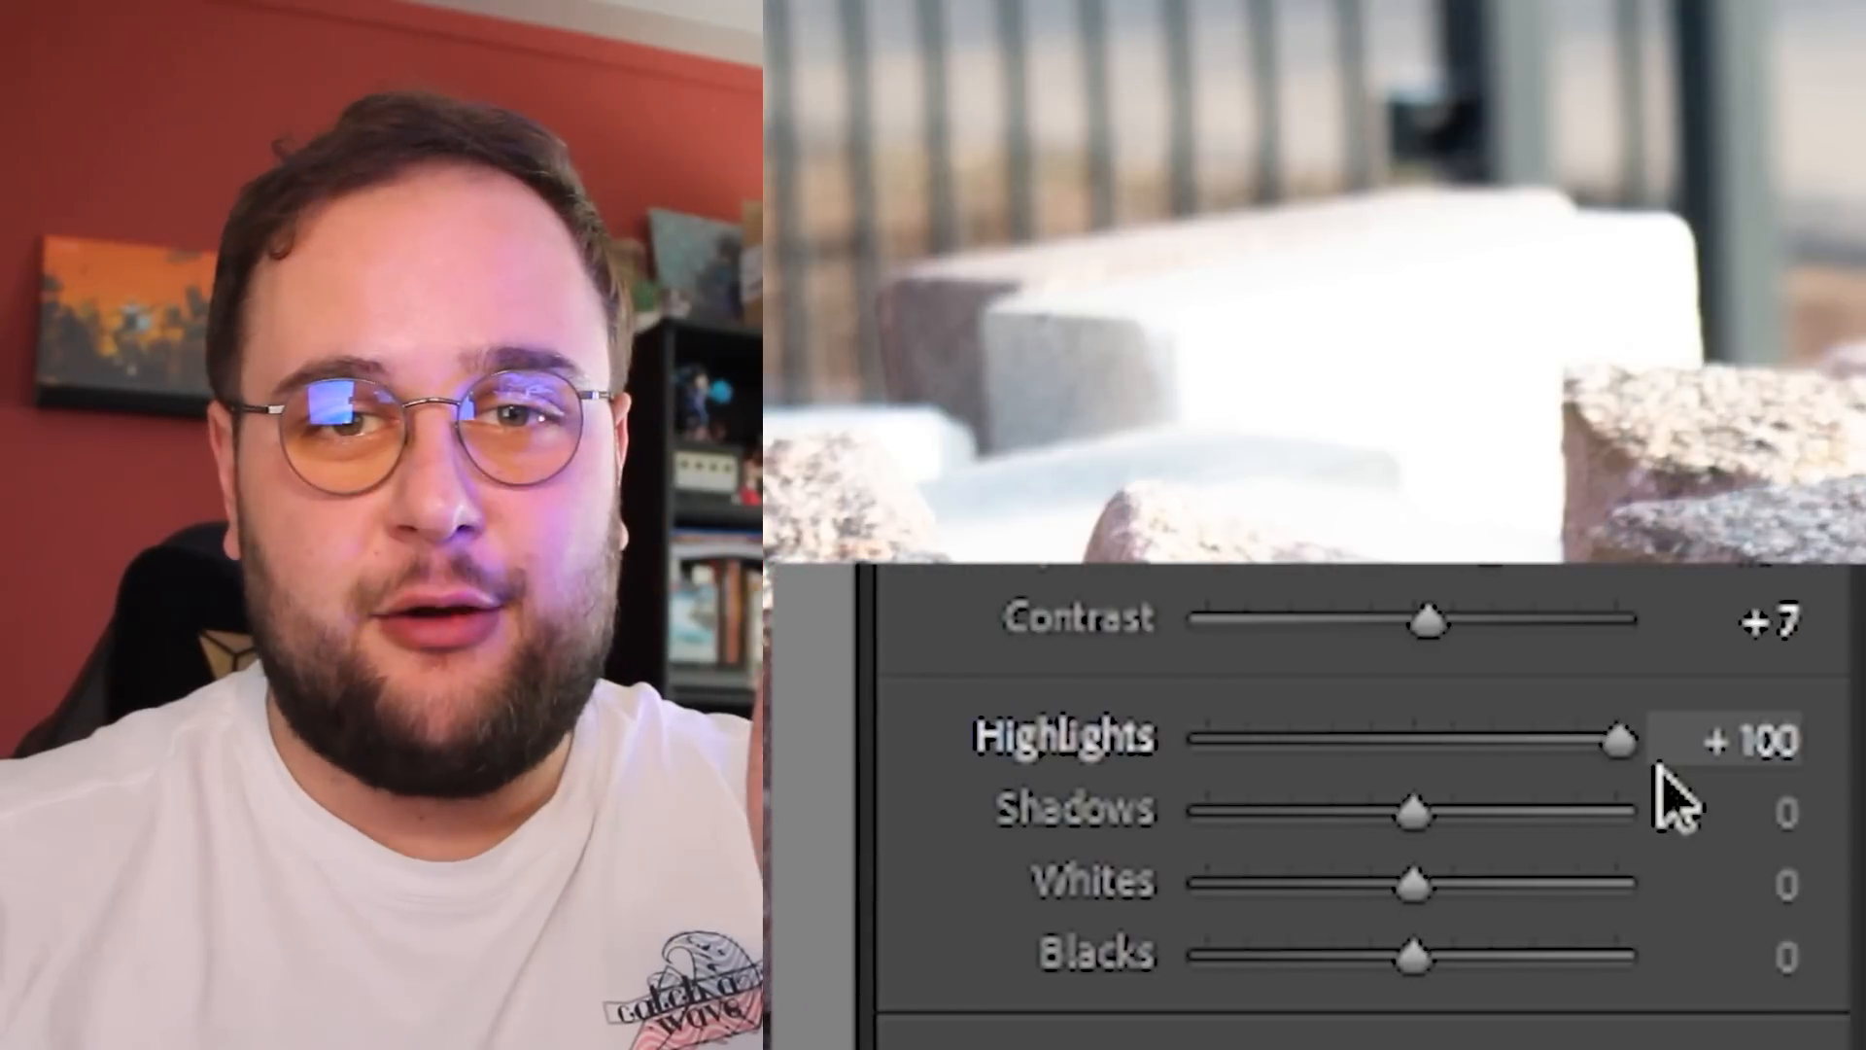
{"action": "left_click_drag", "start_coordinate": [1578, 766], "coordinate": [1041, 709]}
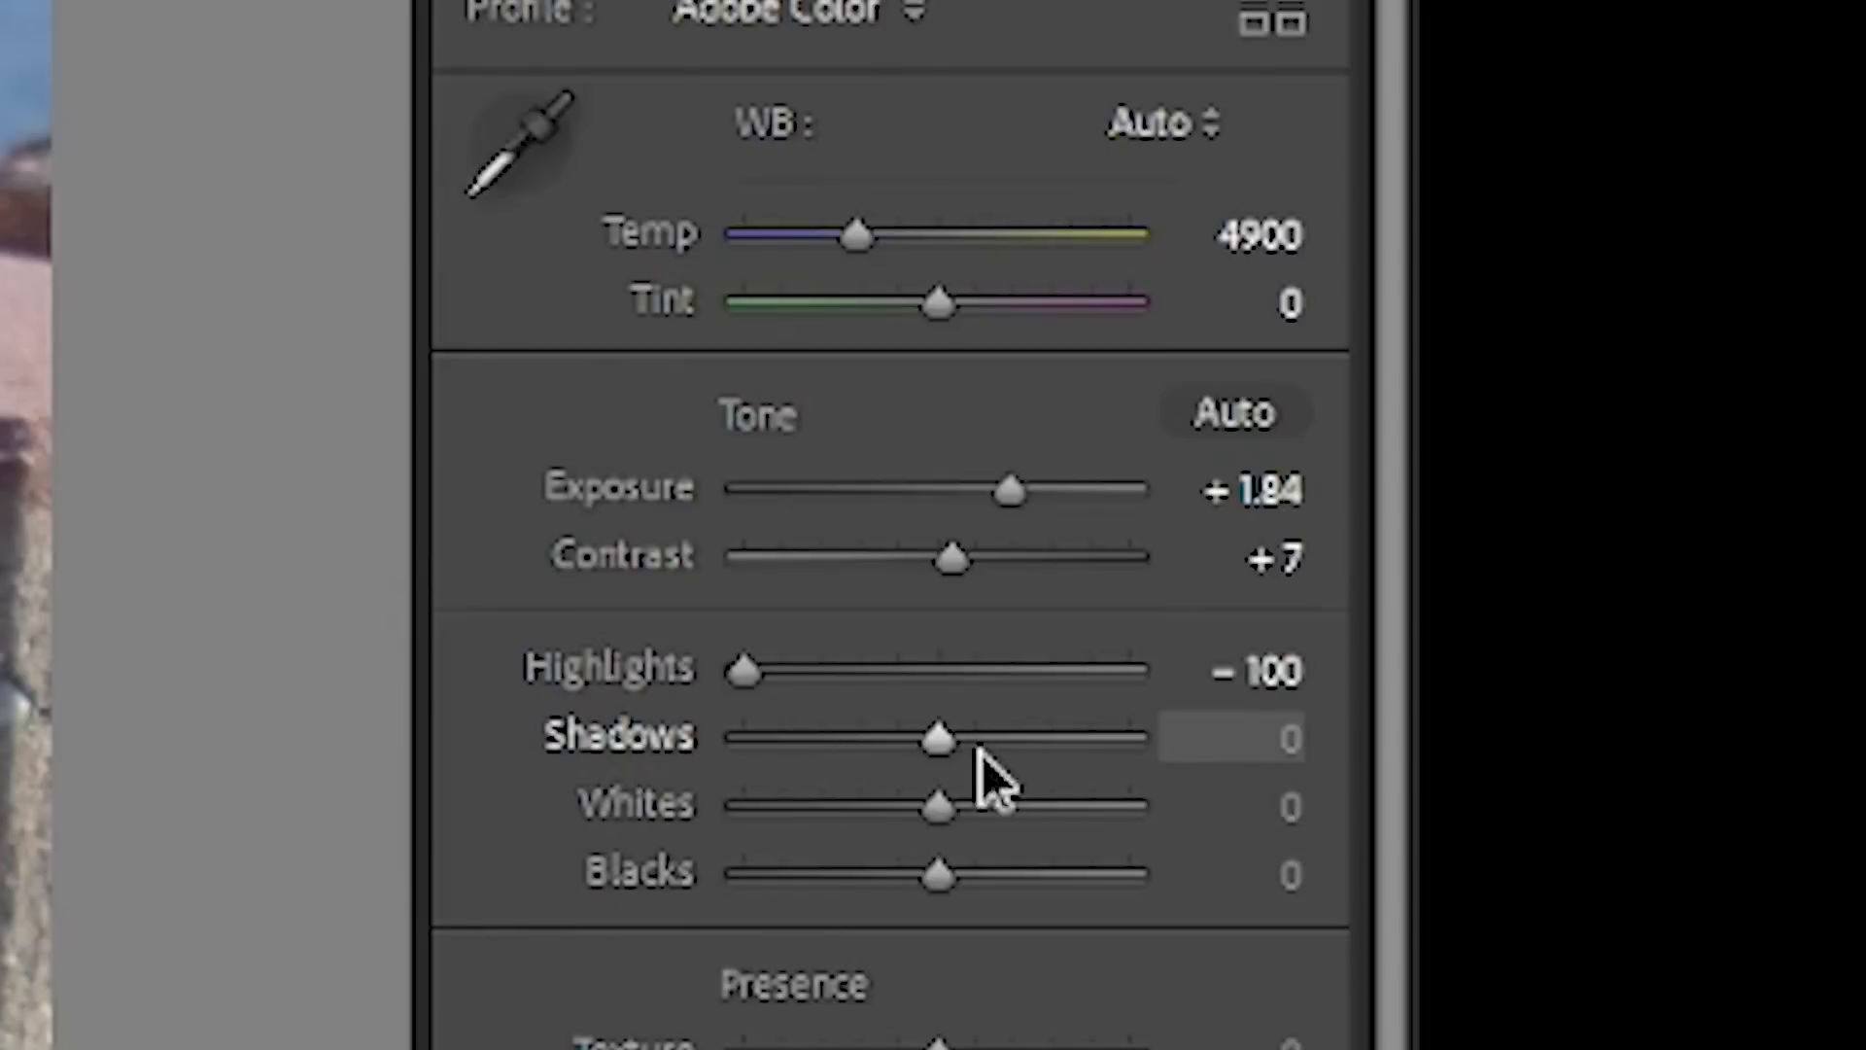
{"action": "left_click_drag", "start_coordinate": [928, 756], "coordinate": [738, 661]}
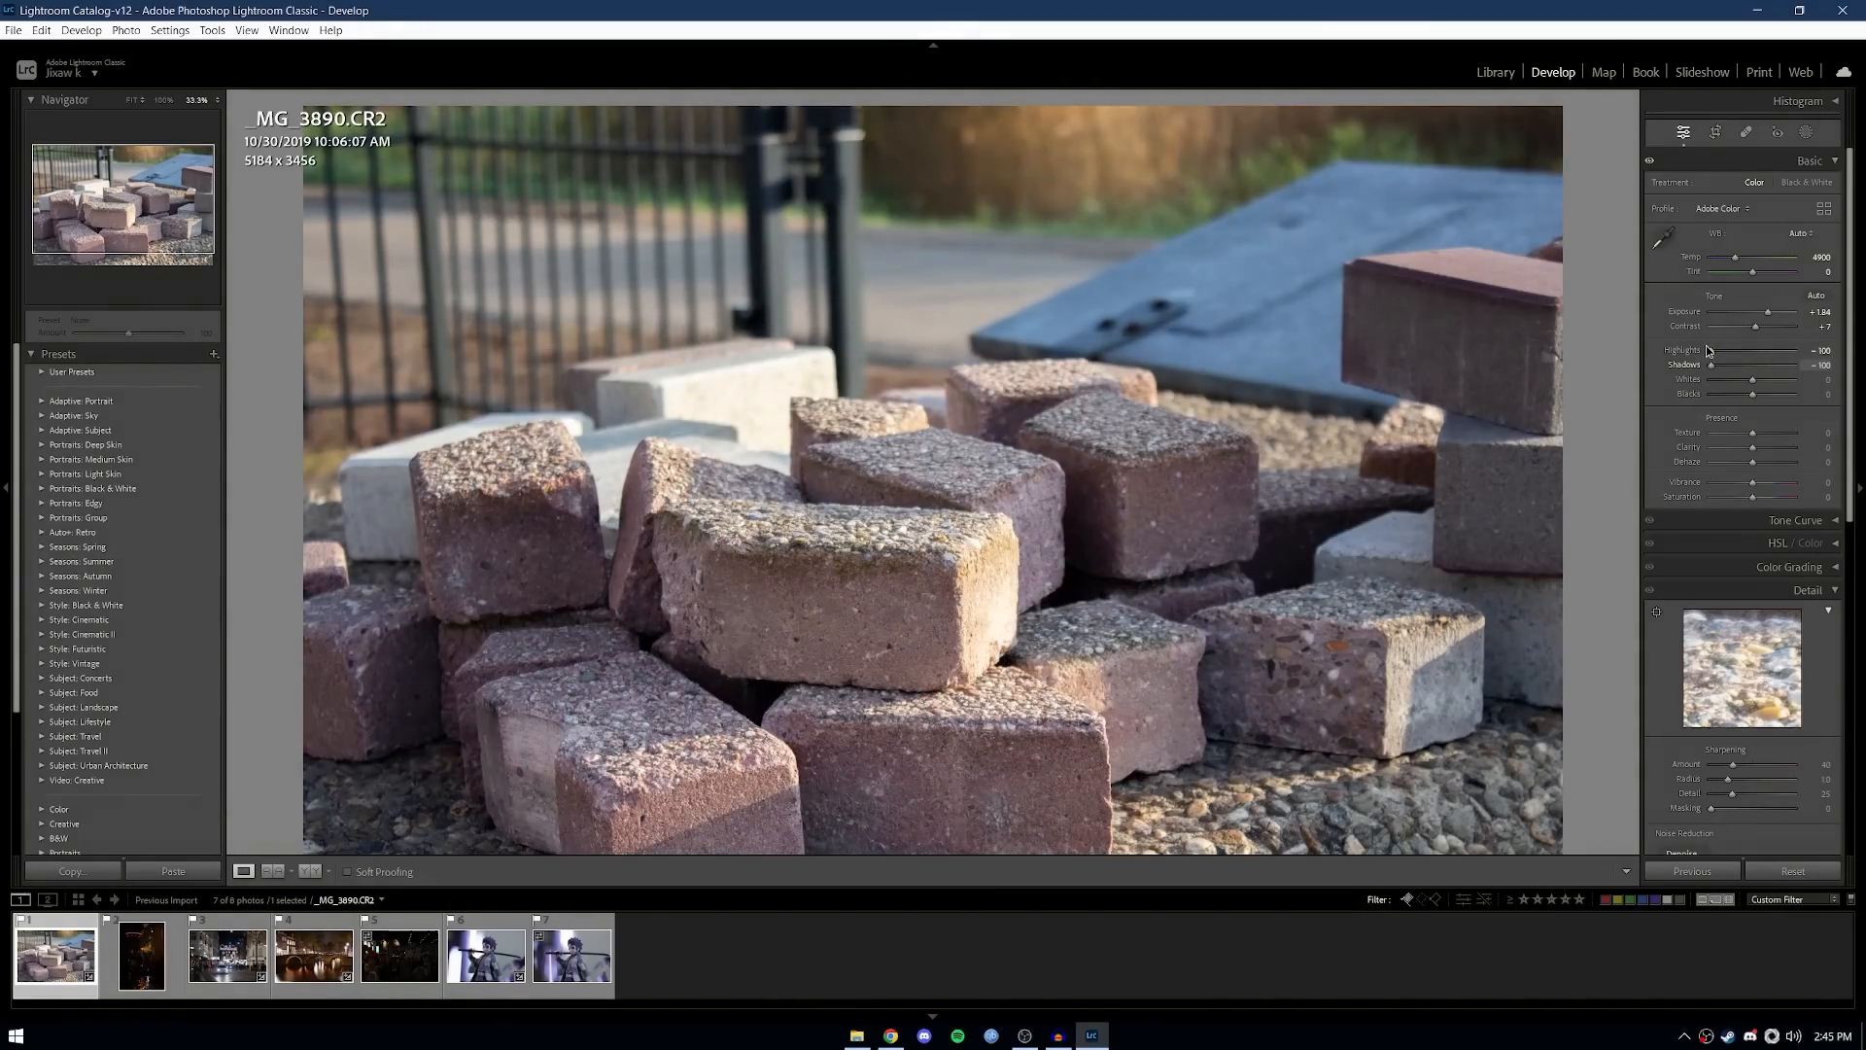